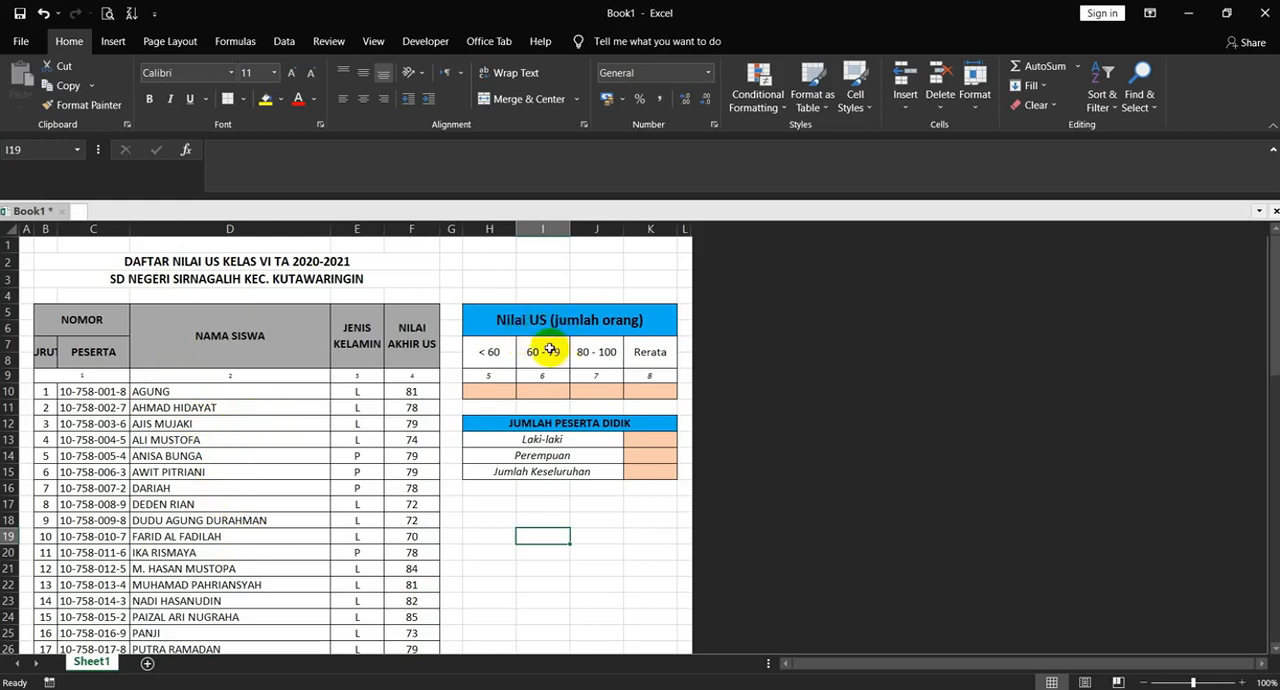
Examine the empty result cells in the Nilai US and JUMLAH PESERTA DIDIK tables and the summary rows below the student list
left_click(503, 394)
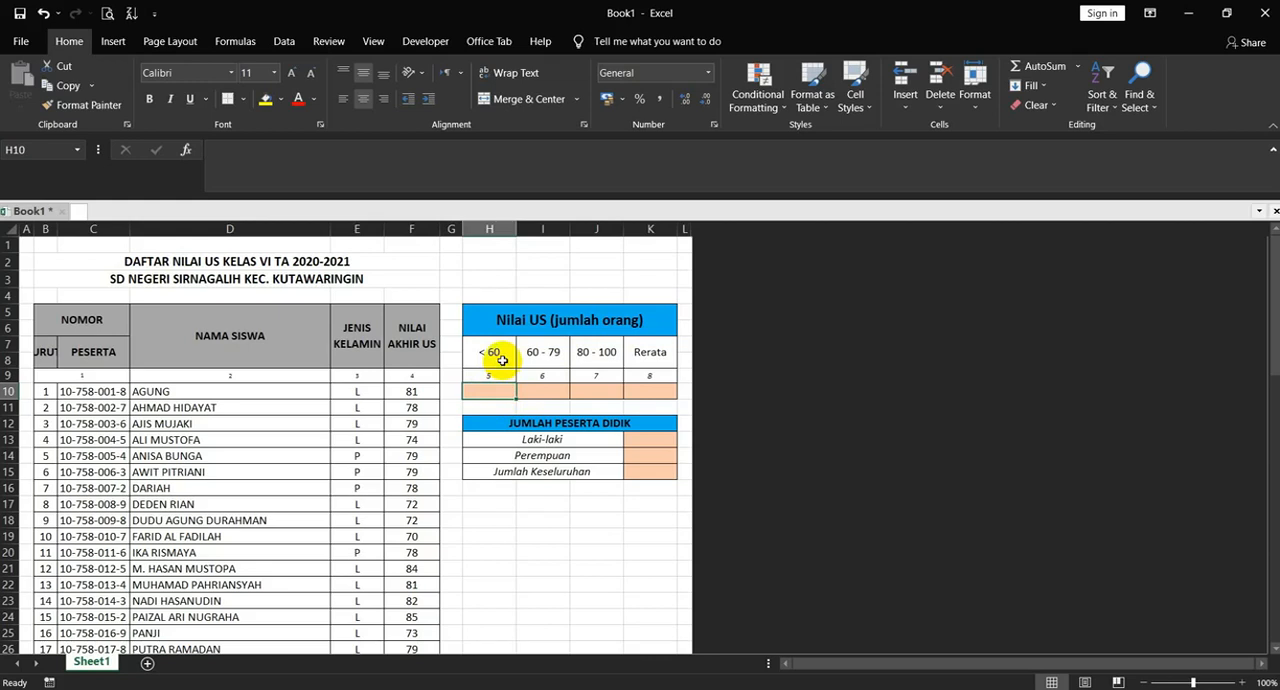
left_click(540, 388)
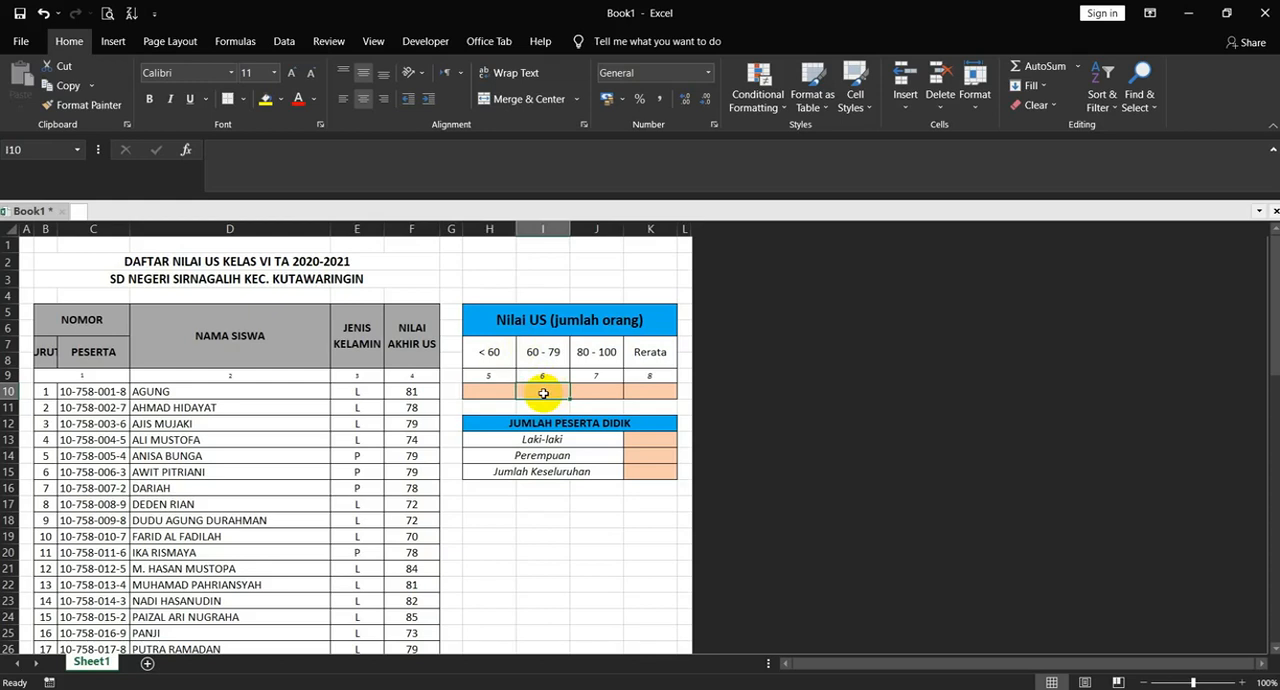
left_click(595, 395)
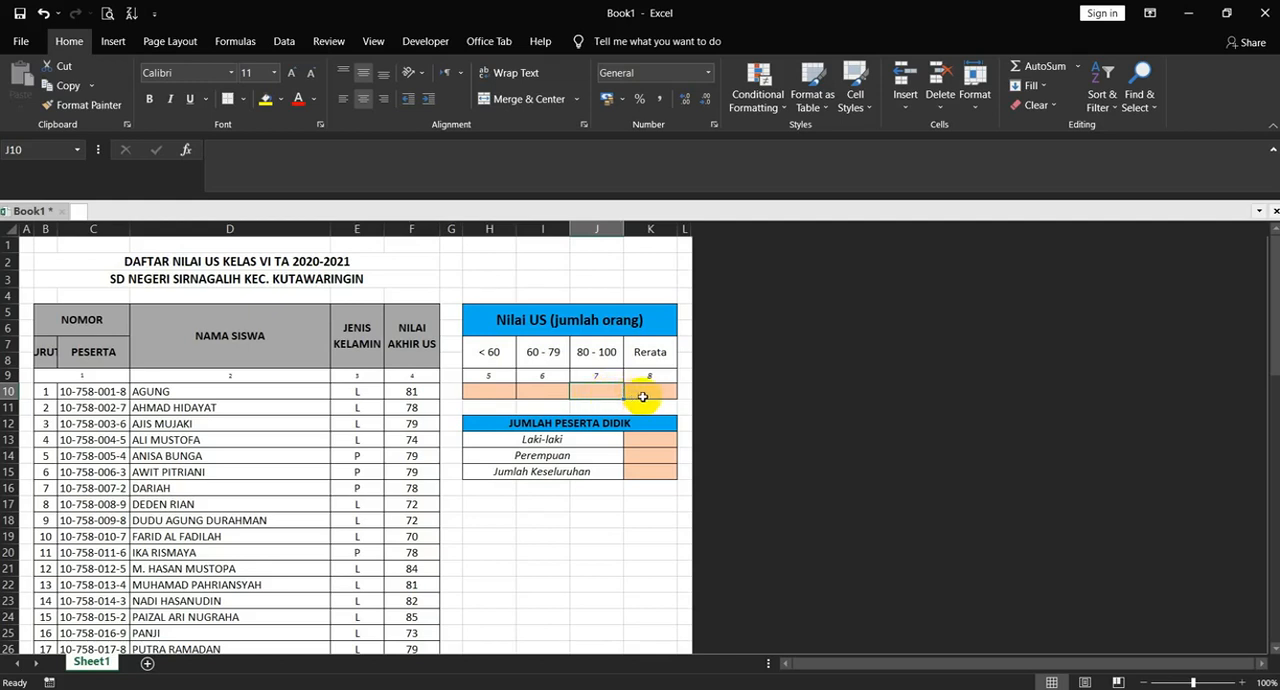
left_click(643, 397)
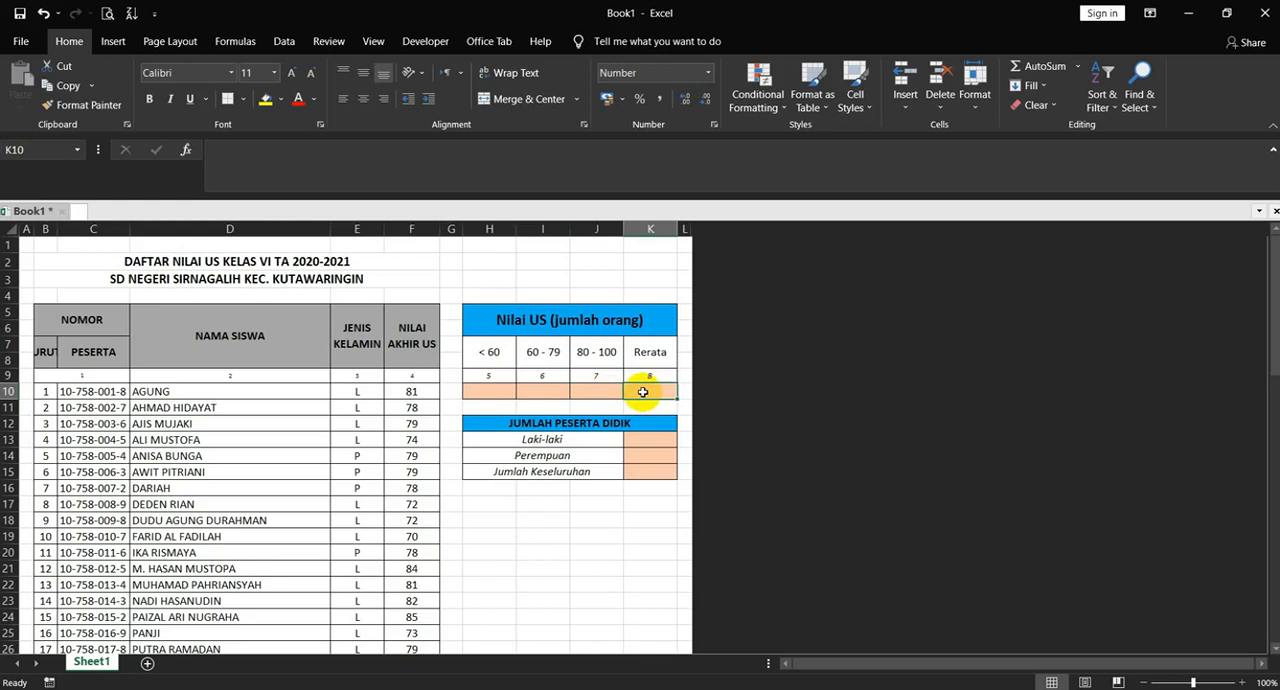
left_click(659, 441)
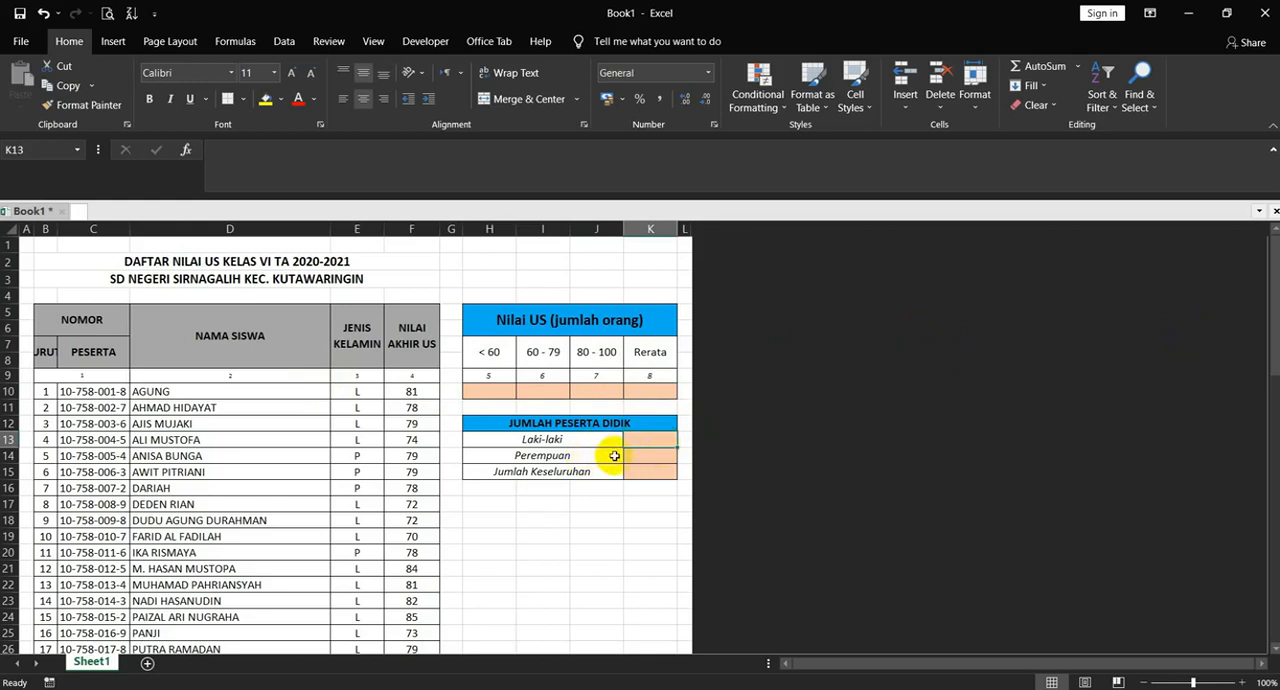
left_click(632, 455)
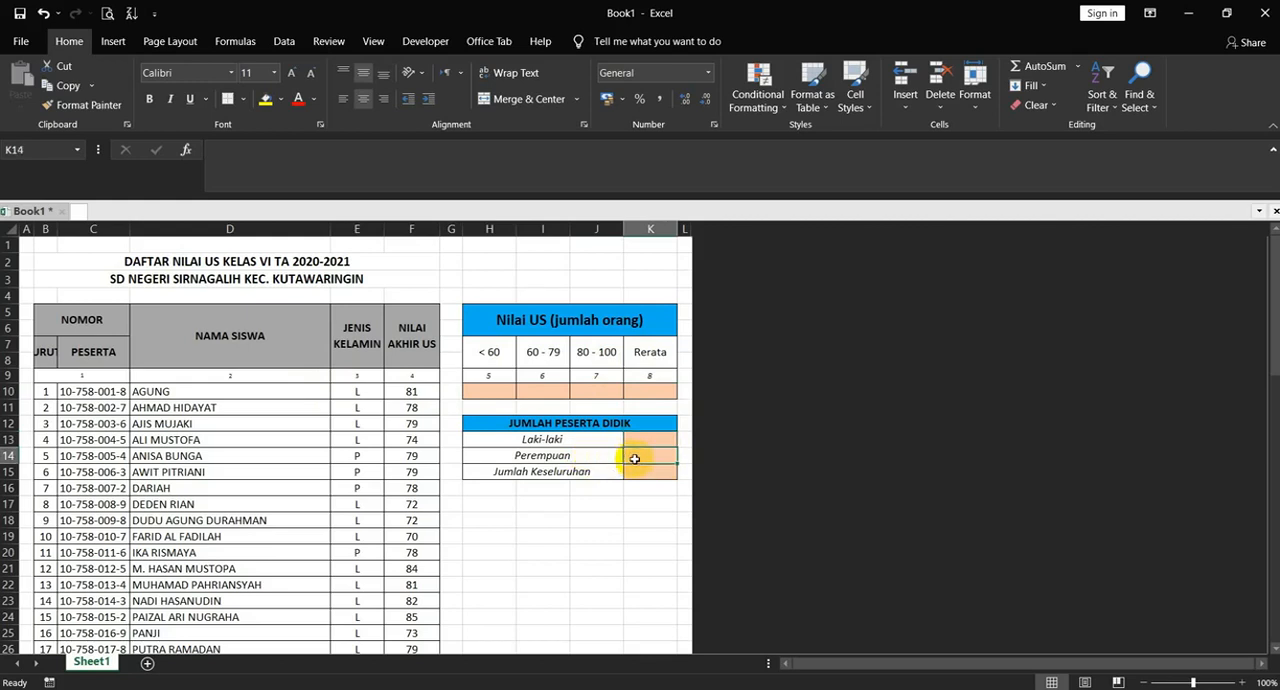
left_click(645, 473)
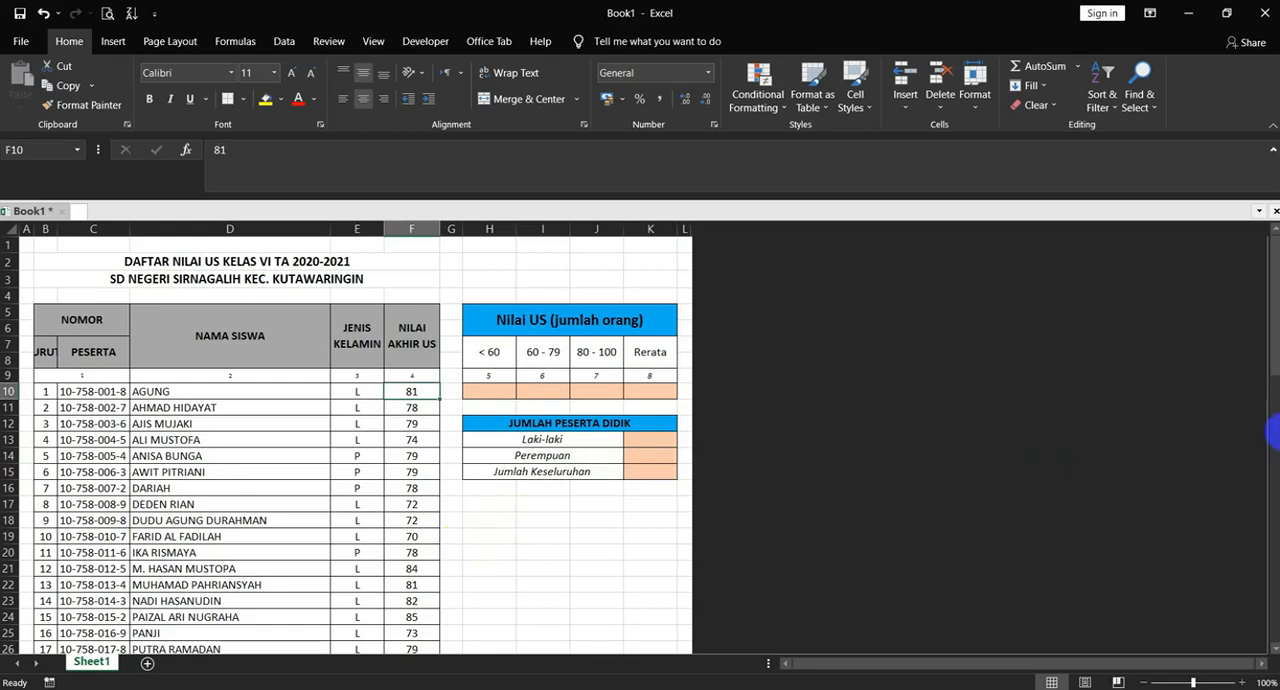
left_click_drag(1270, 352, 1270, 590)
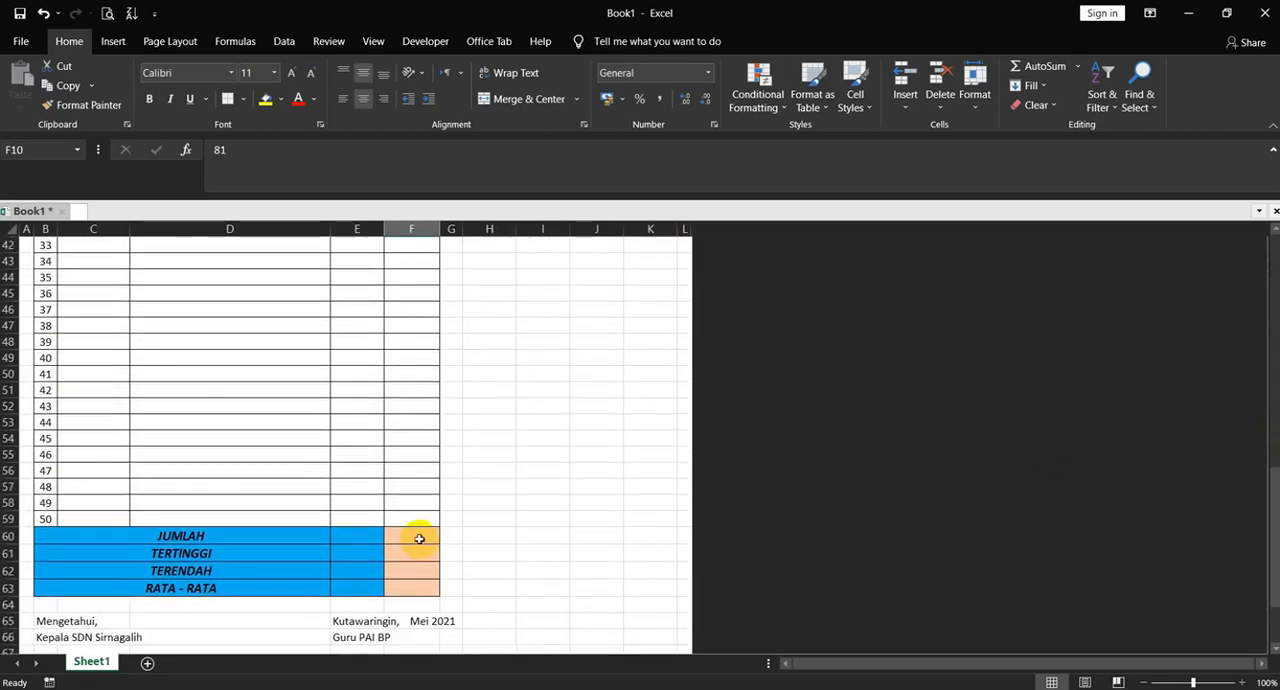
left_click(419, 539)
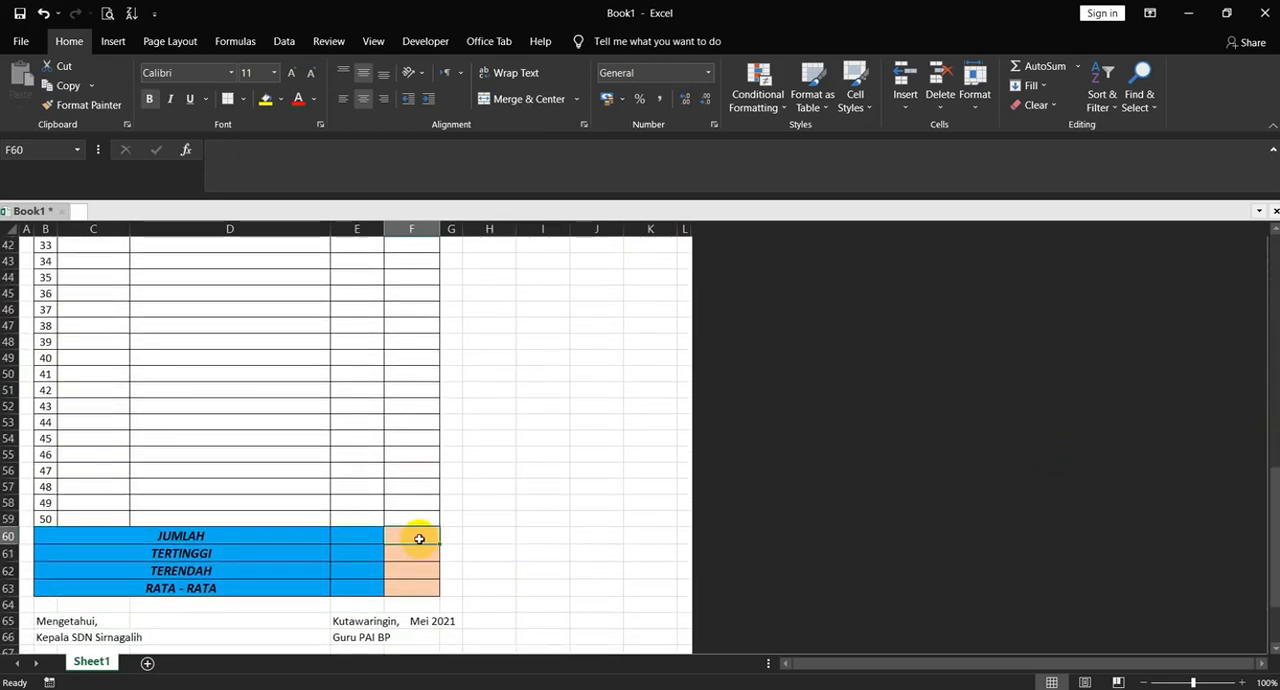
left_click(408, 557)
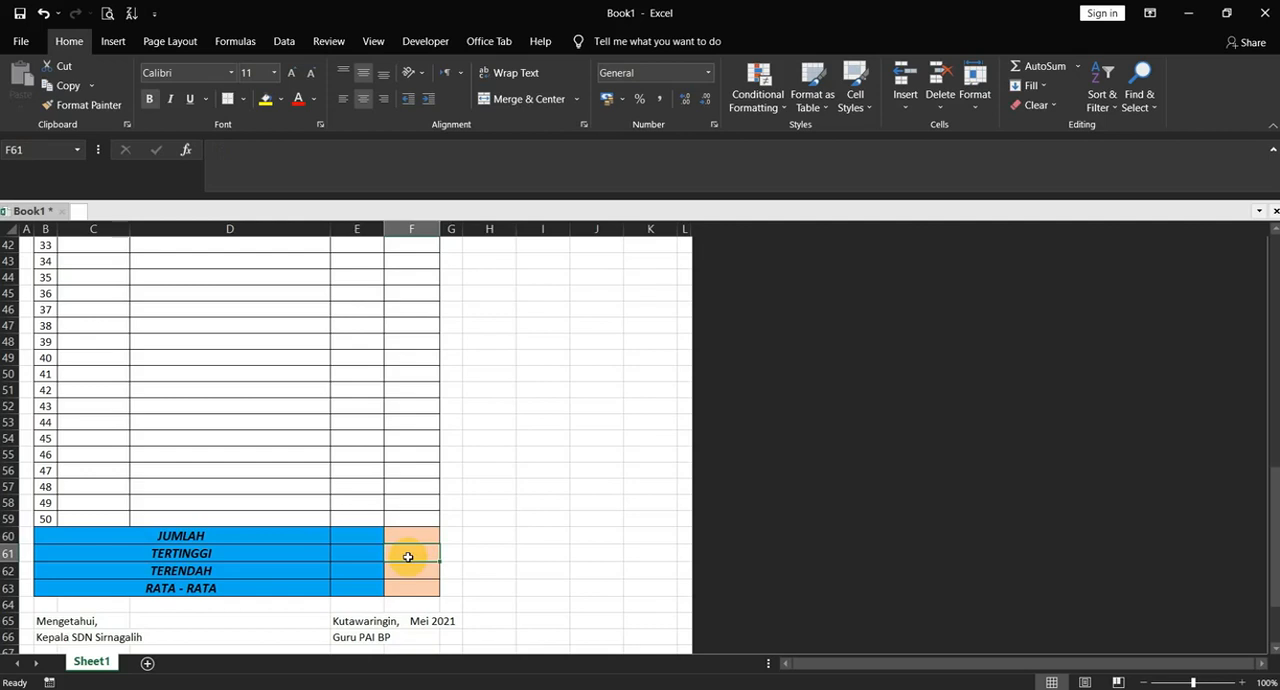
left_click(403, 569)
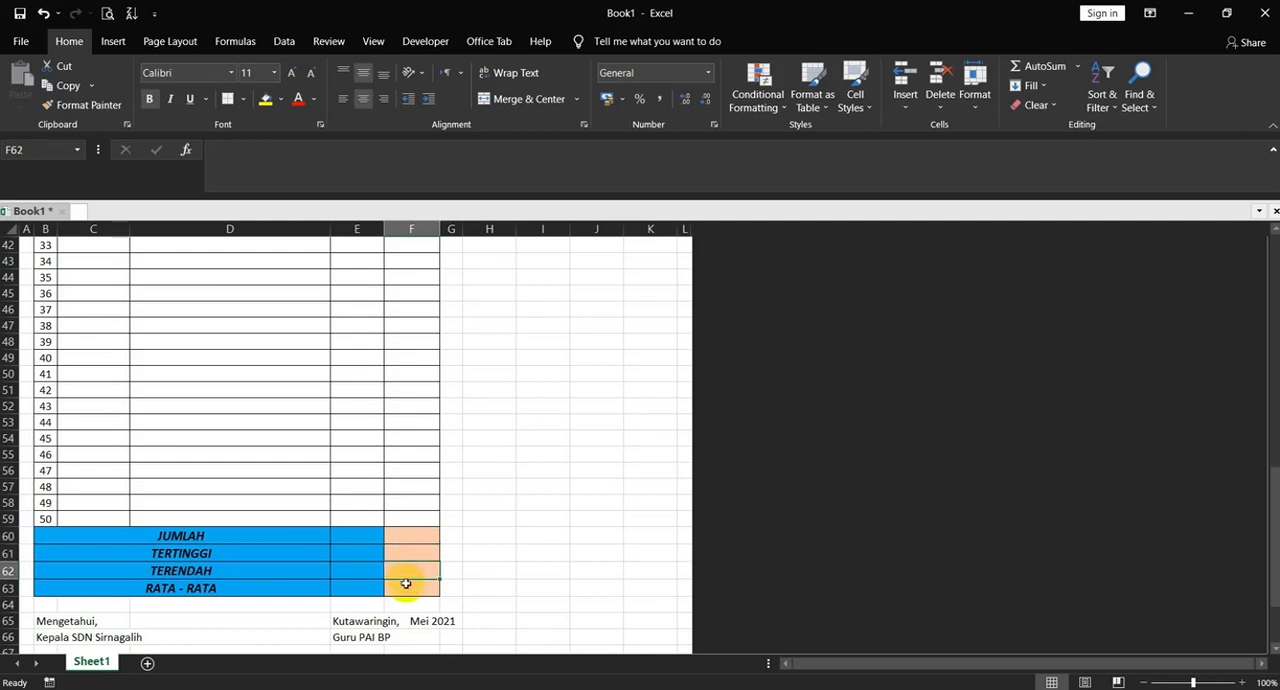
left_click(404, 587)
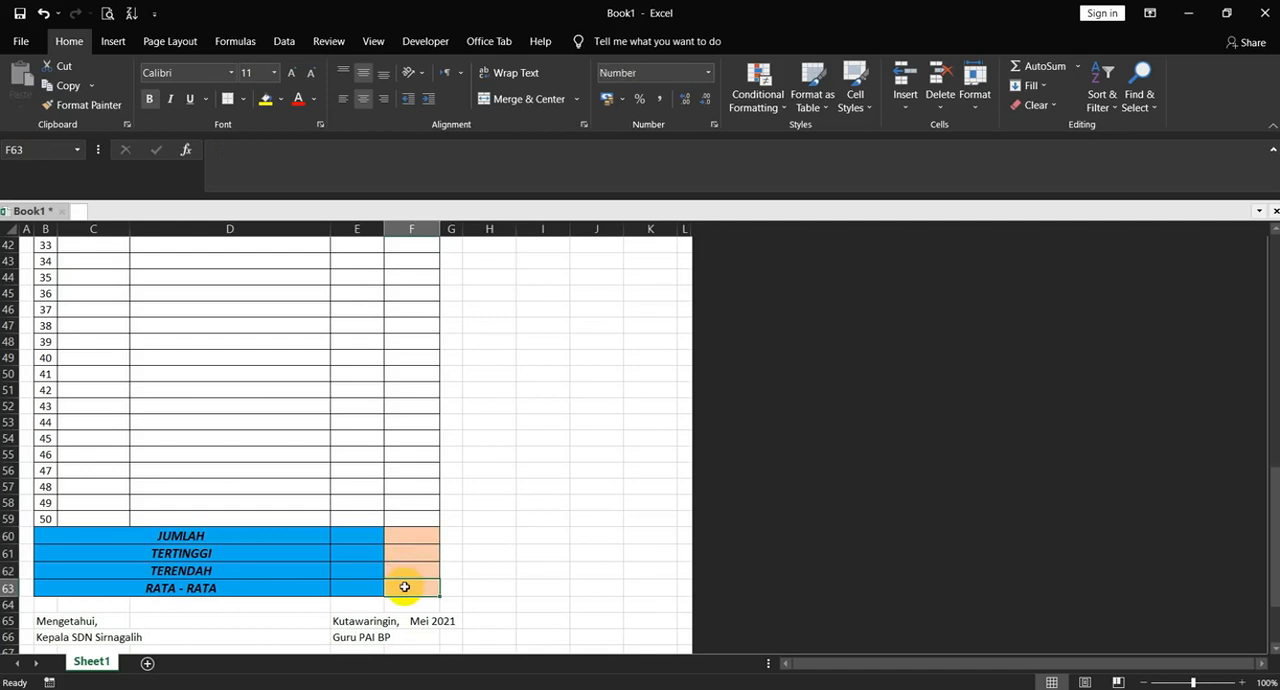
Hide the unused rows 38 to 58 of the student list
mouse_move(1273, 475)
left_mouse_down()
mouse_move(1272, 245)
mouse_move(1272, 514)
mouse_move(1274, 480)
left_mouse_up()
left_click(7, 615)
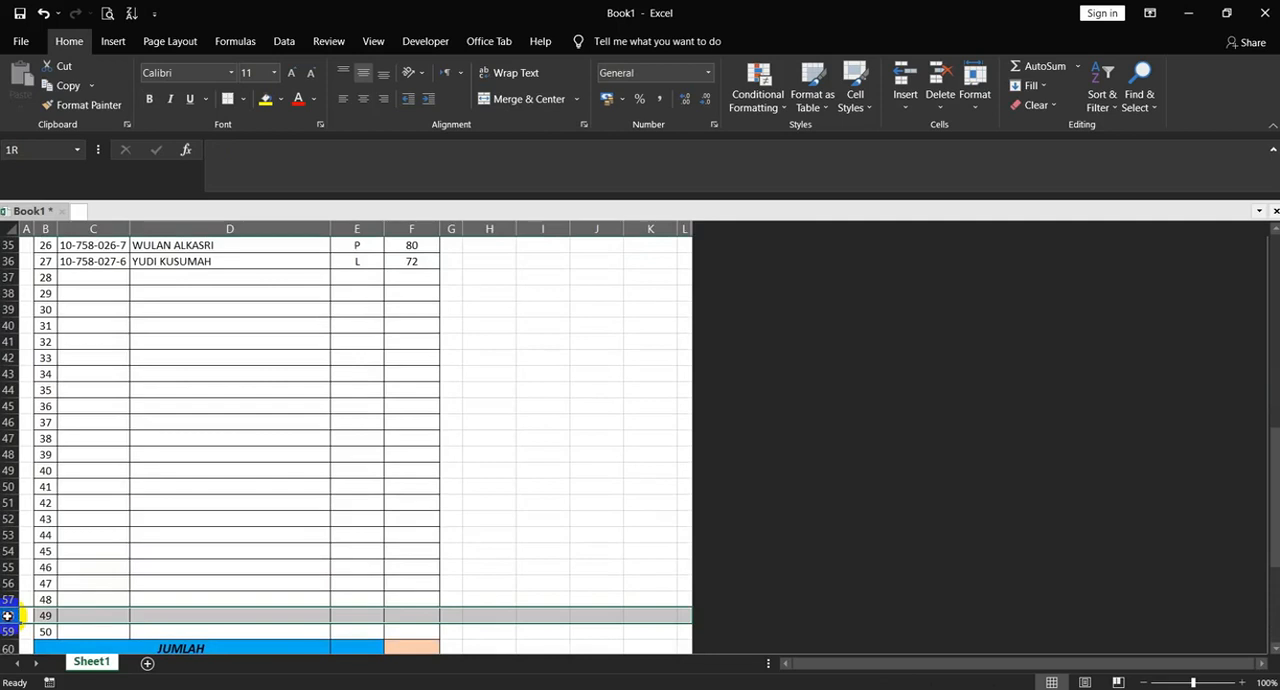
left_click_drag(7, 615, 3, 292)
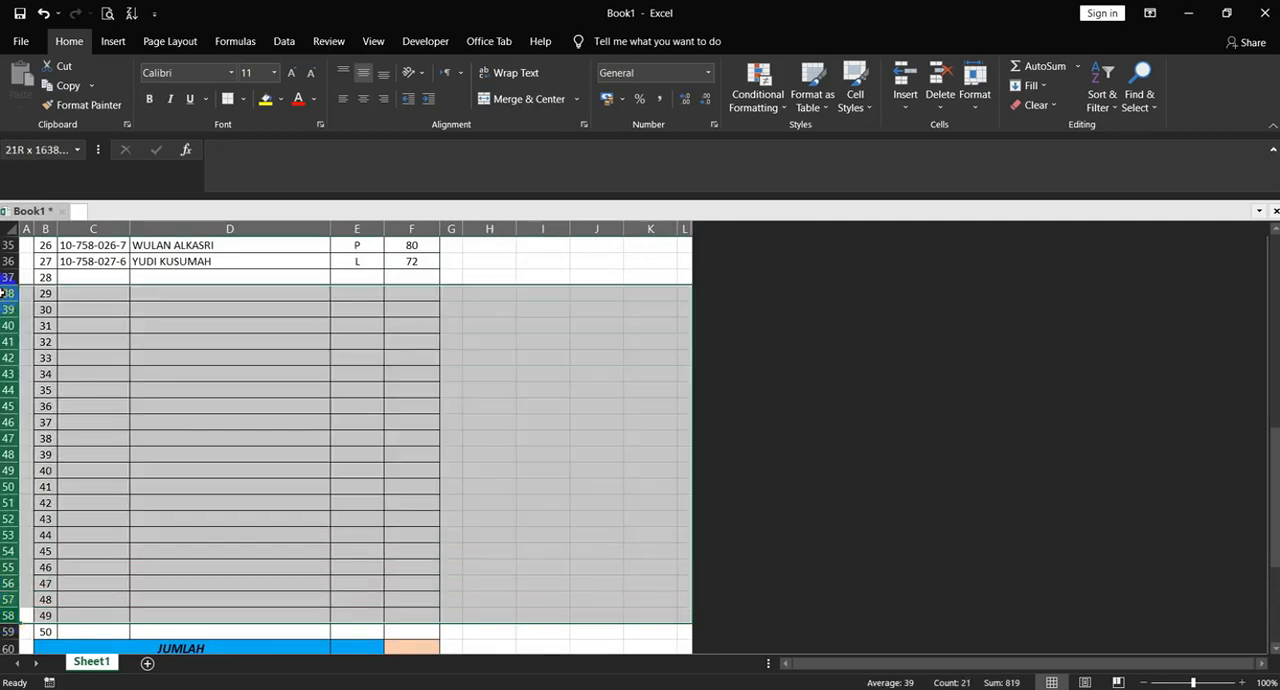
left_click_drag(3, 292, 3, 292)
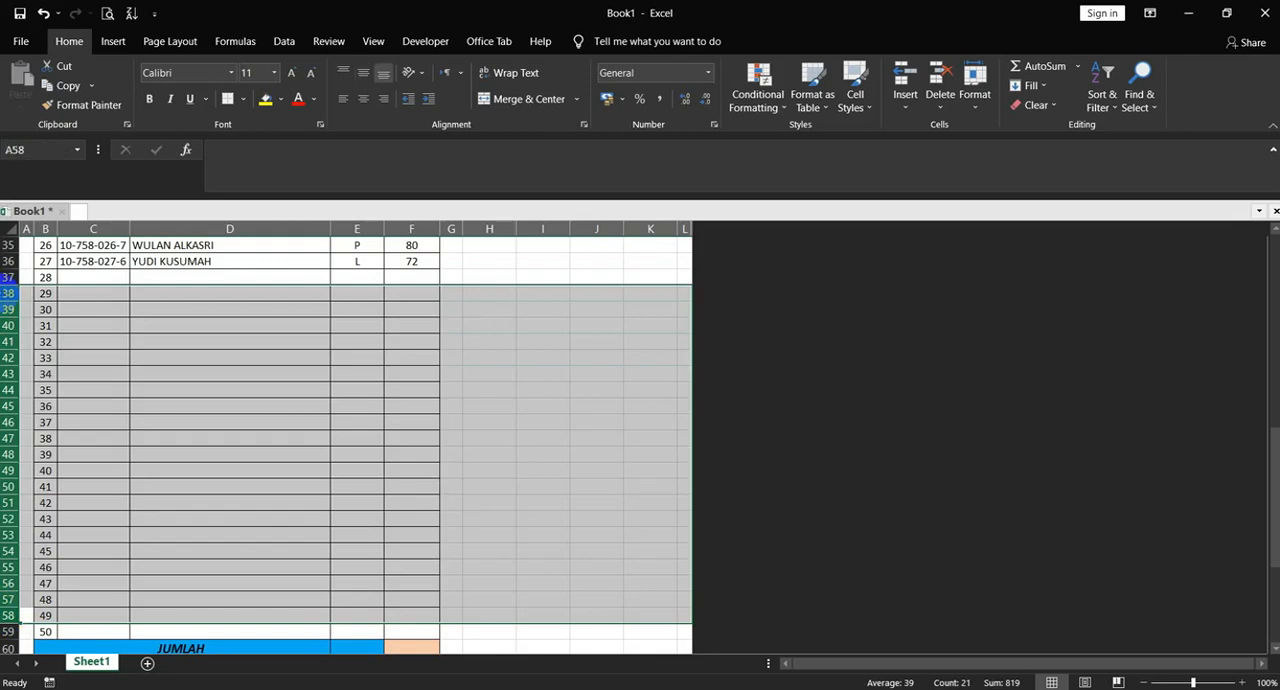
right_click(3, 292)
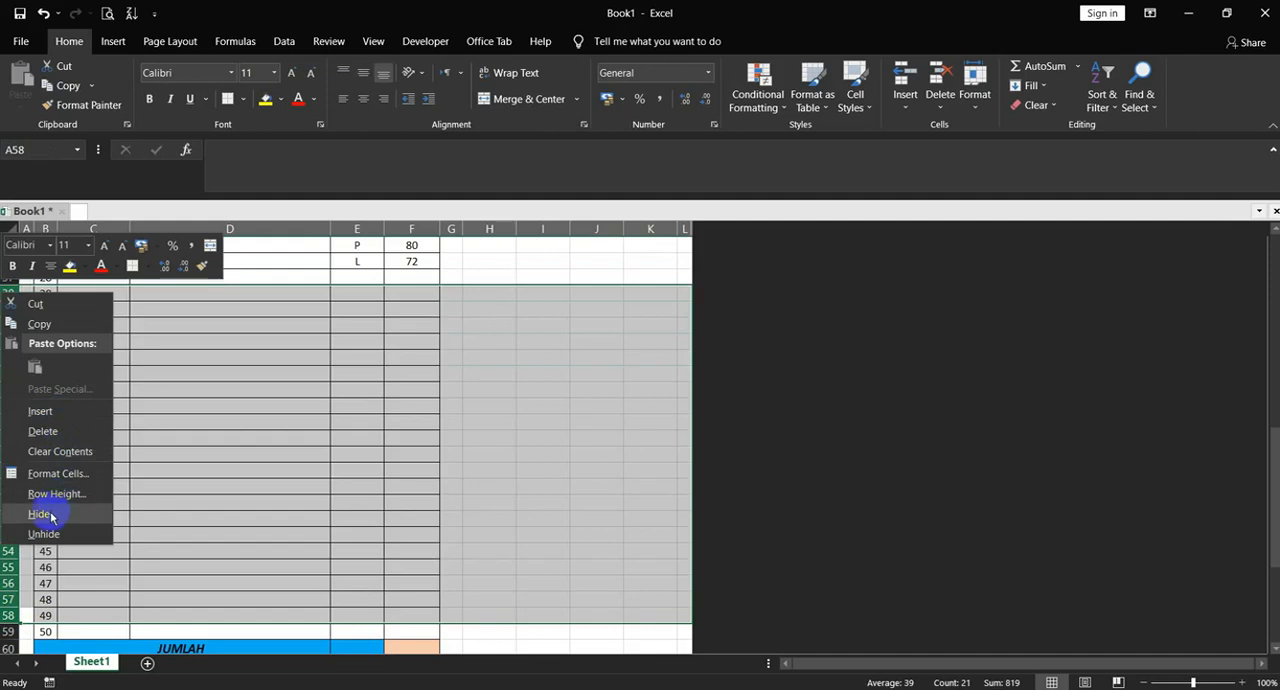
left_click(50, 515)
Enter a SUM formula over F10:F59 in the JUMLAH cell F60 to total the final scores
left_click_drag(1272, 443, 1272, 427)
left_click(421, 567)
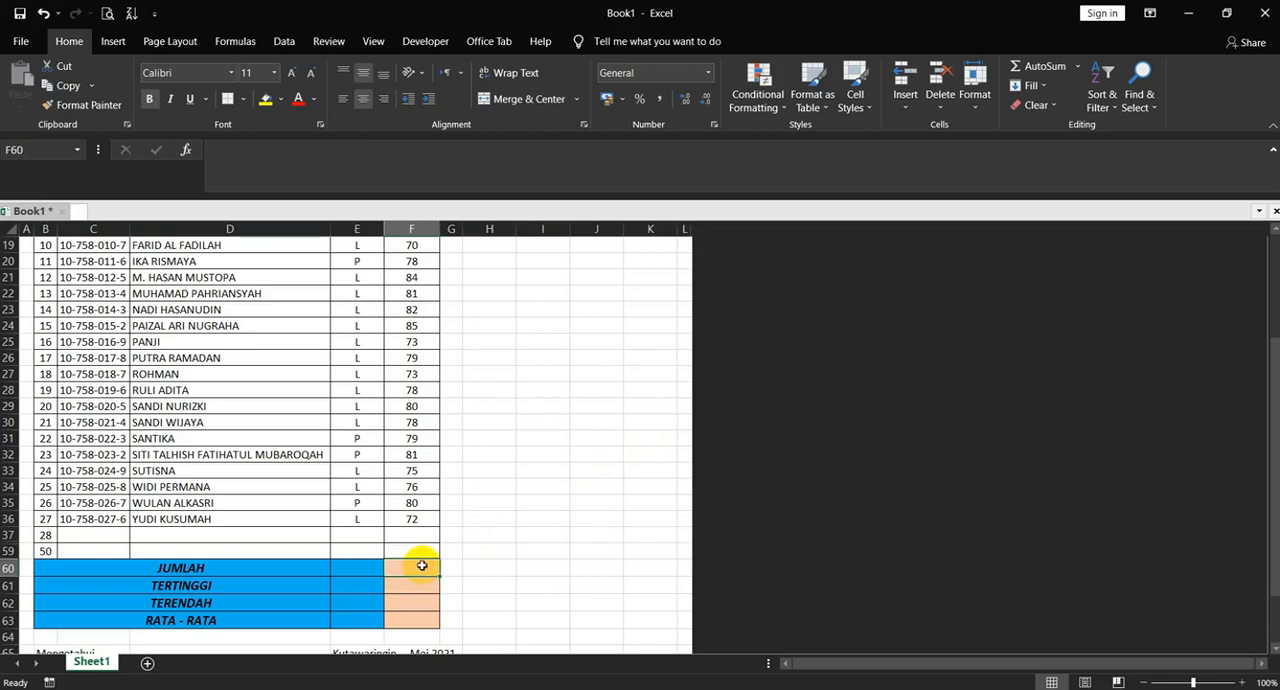
double_click(422, 566)
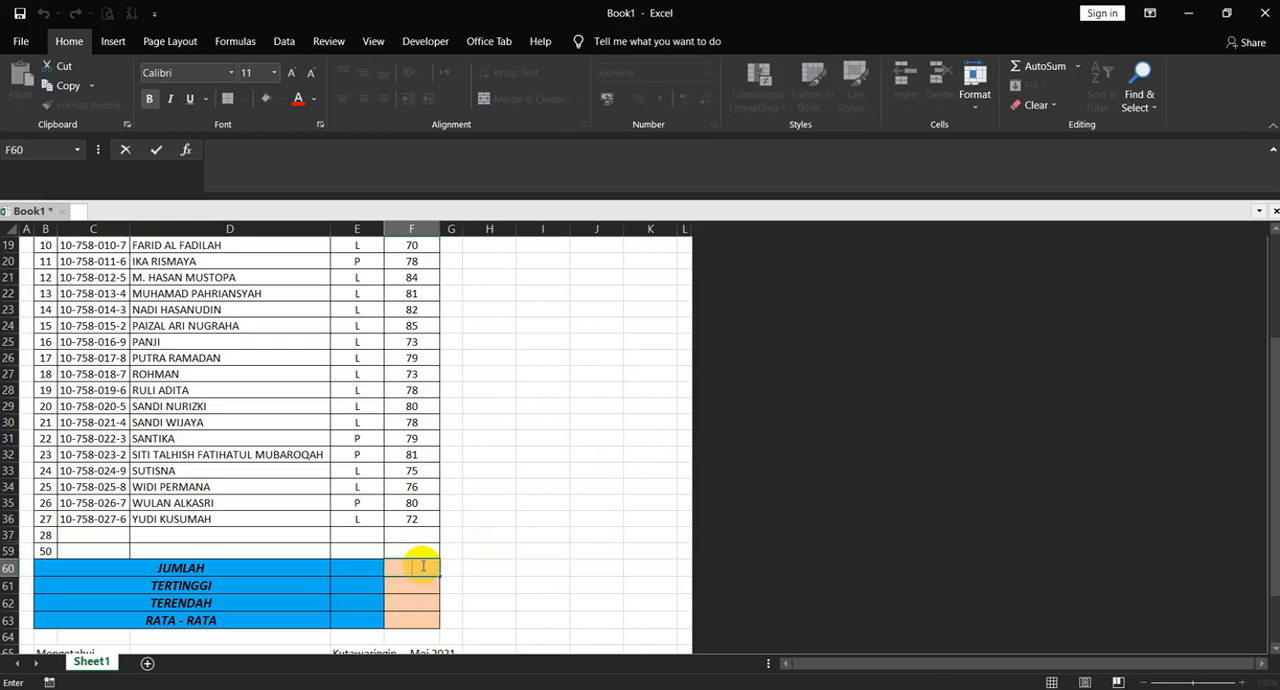
type("=SUM(")
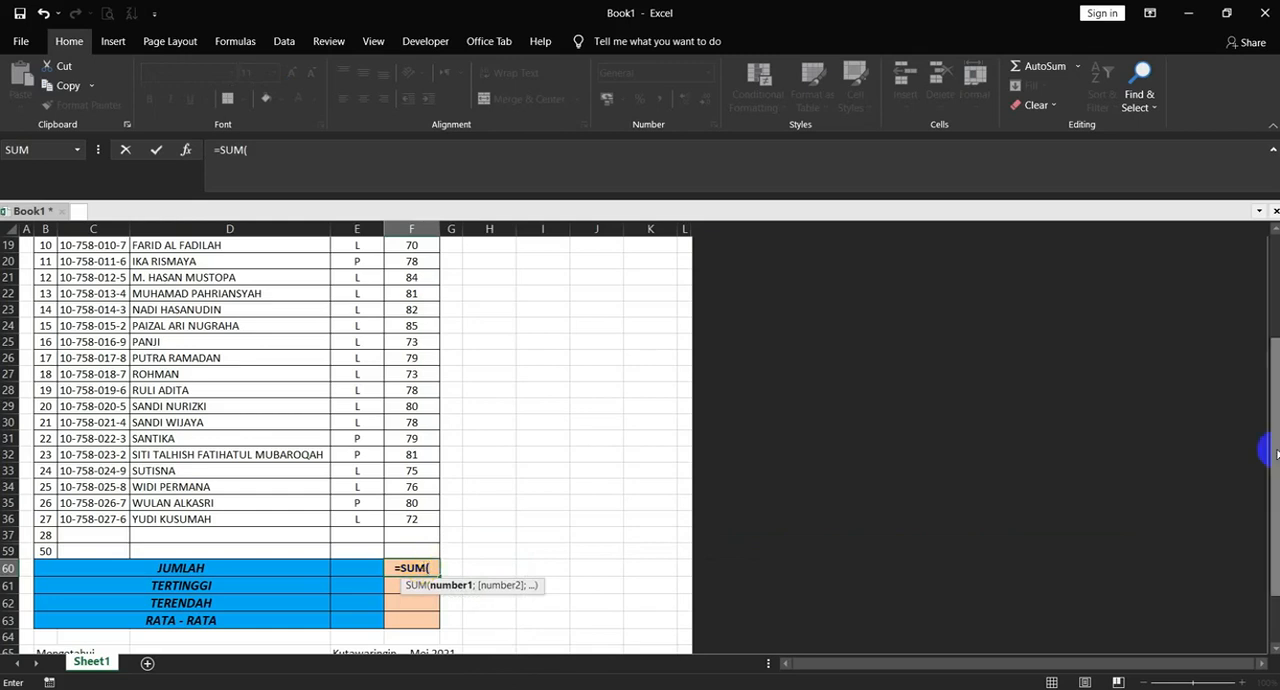
left_click_drag(1266, 444, 1270, 362)
left_click(411, 389)
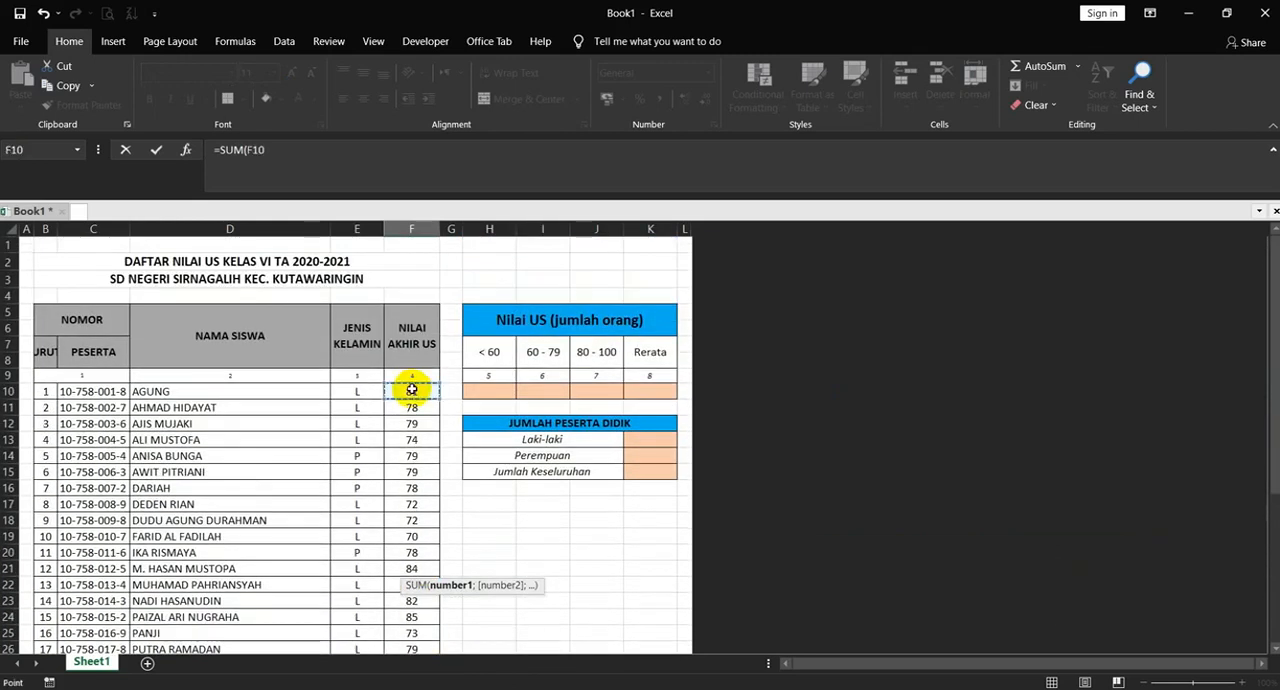
left_click_drag(408, 391, 410, 566)
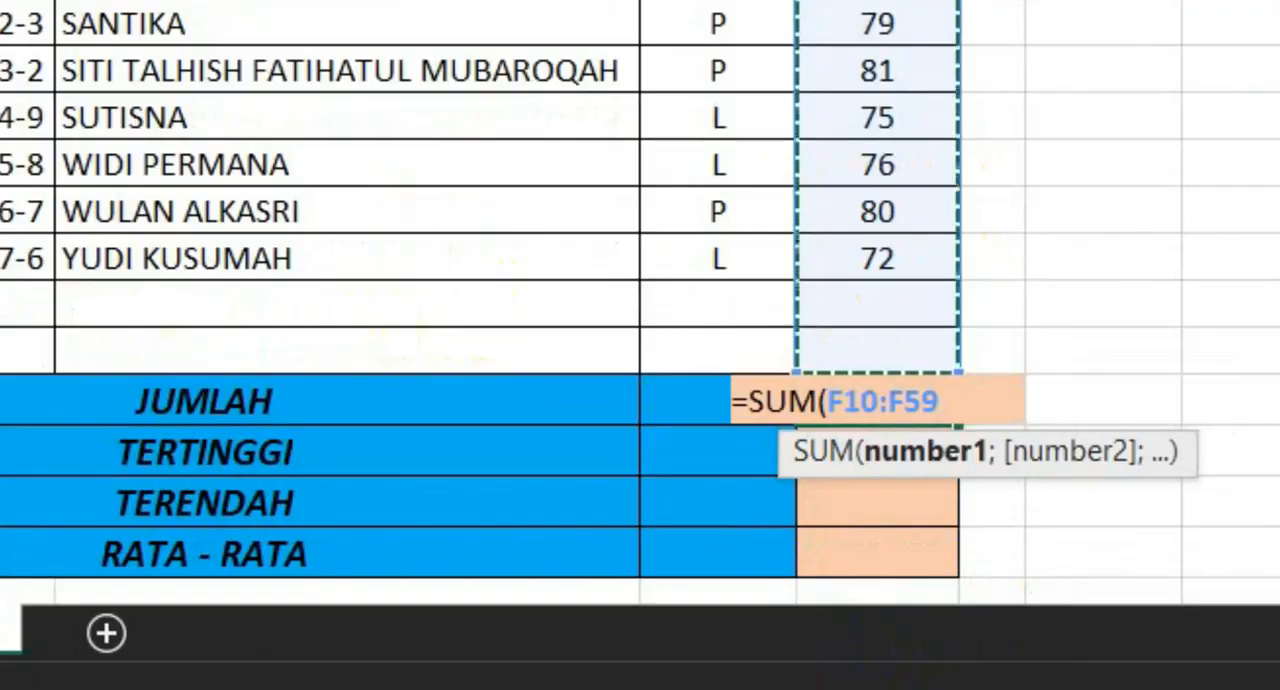
key("Return")
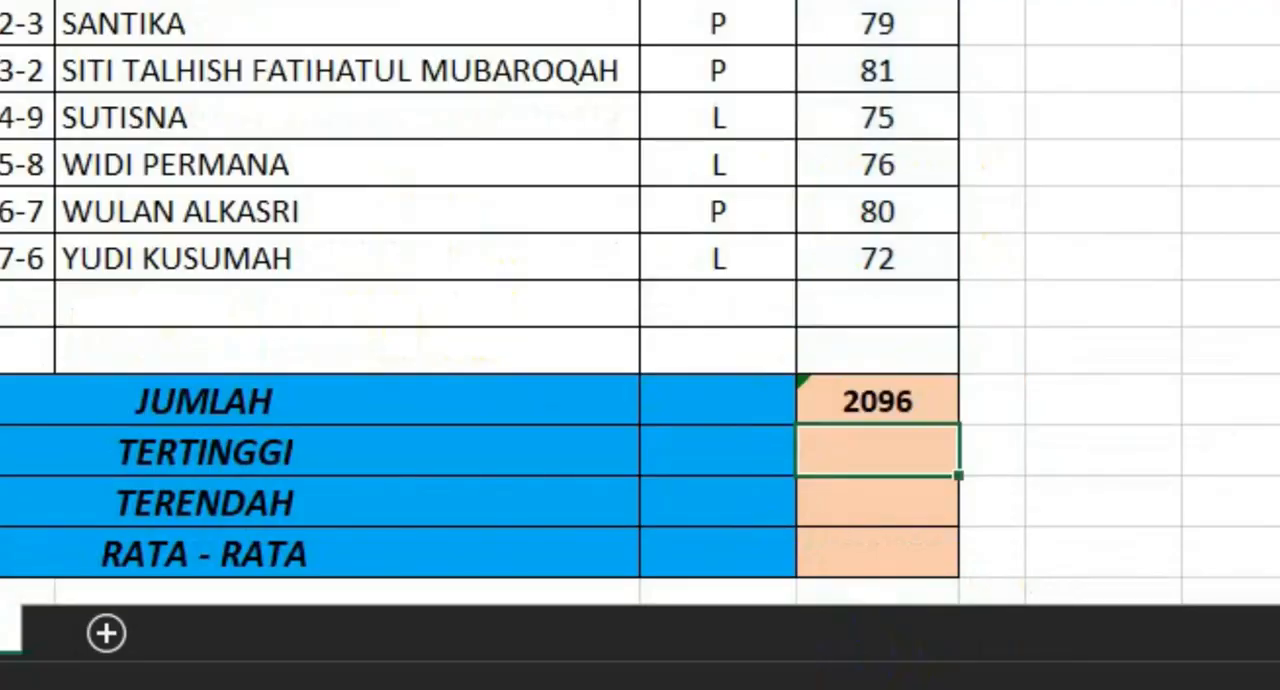
left_click(900, 400)
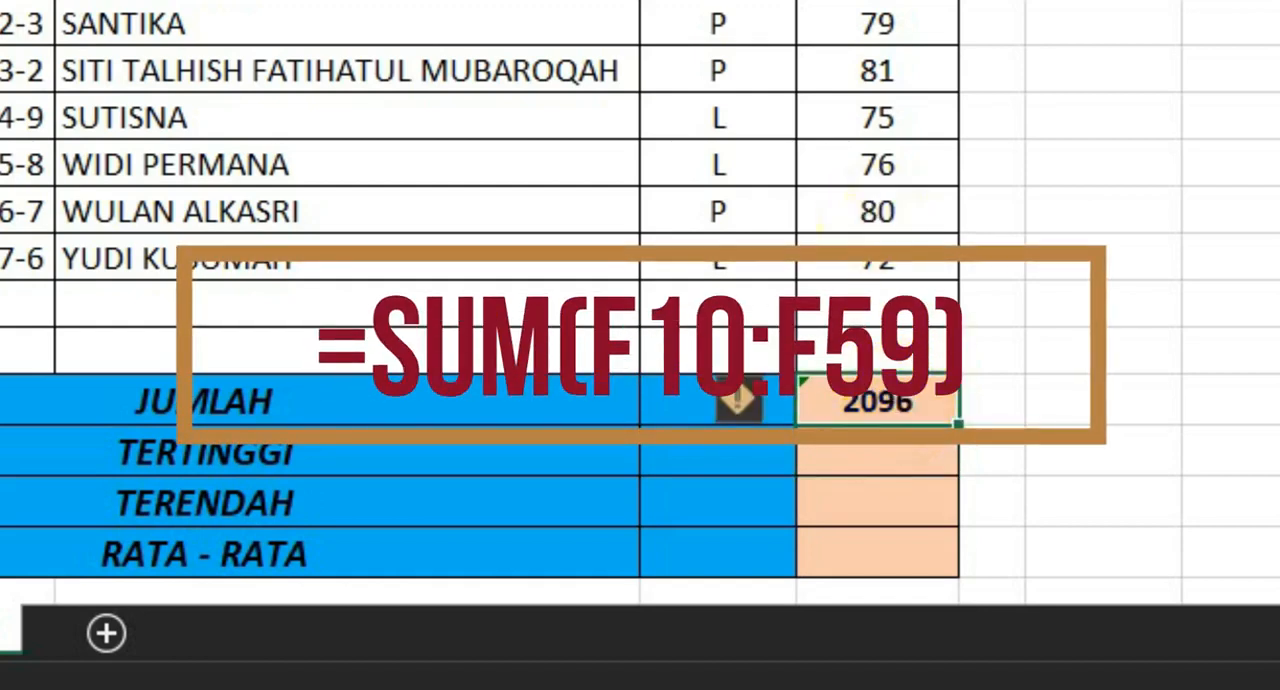
Enter a MAX formula over F10:F59 in the TERTINGGI cell F61 to find the highest score
left_click(886, 460)
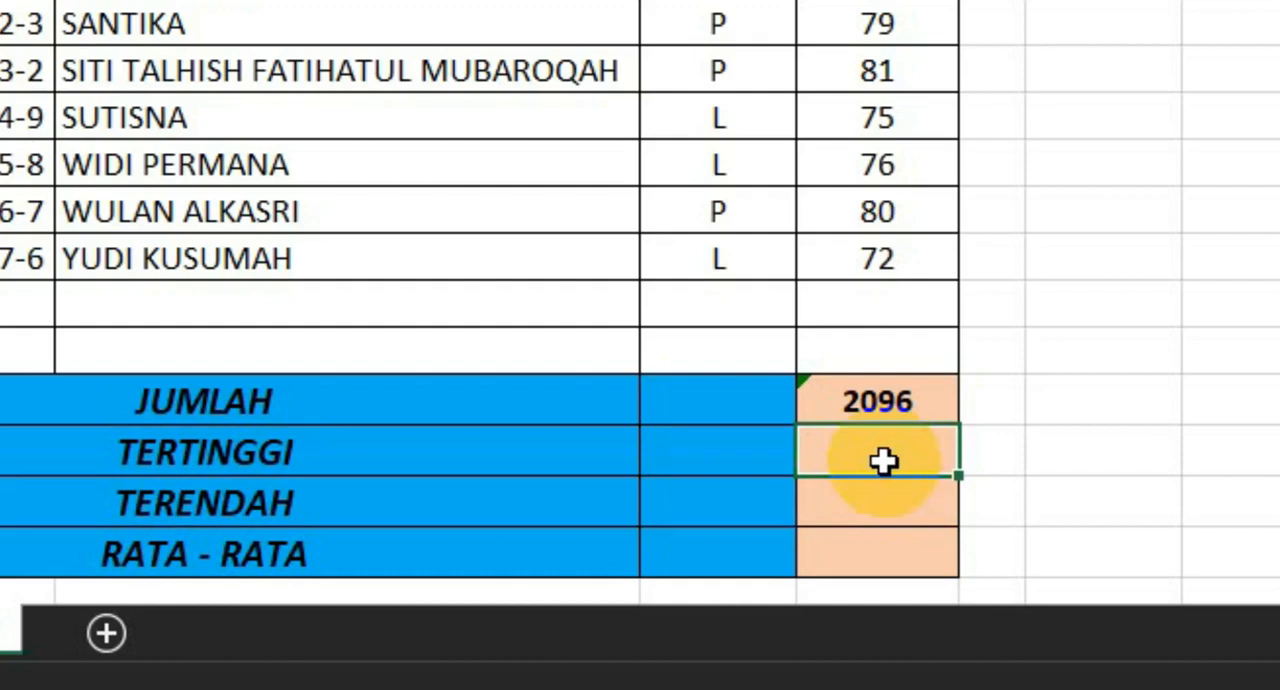
double_click(884, 460)
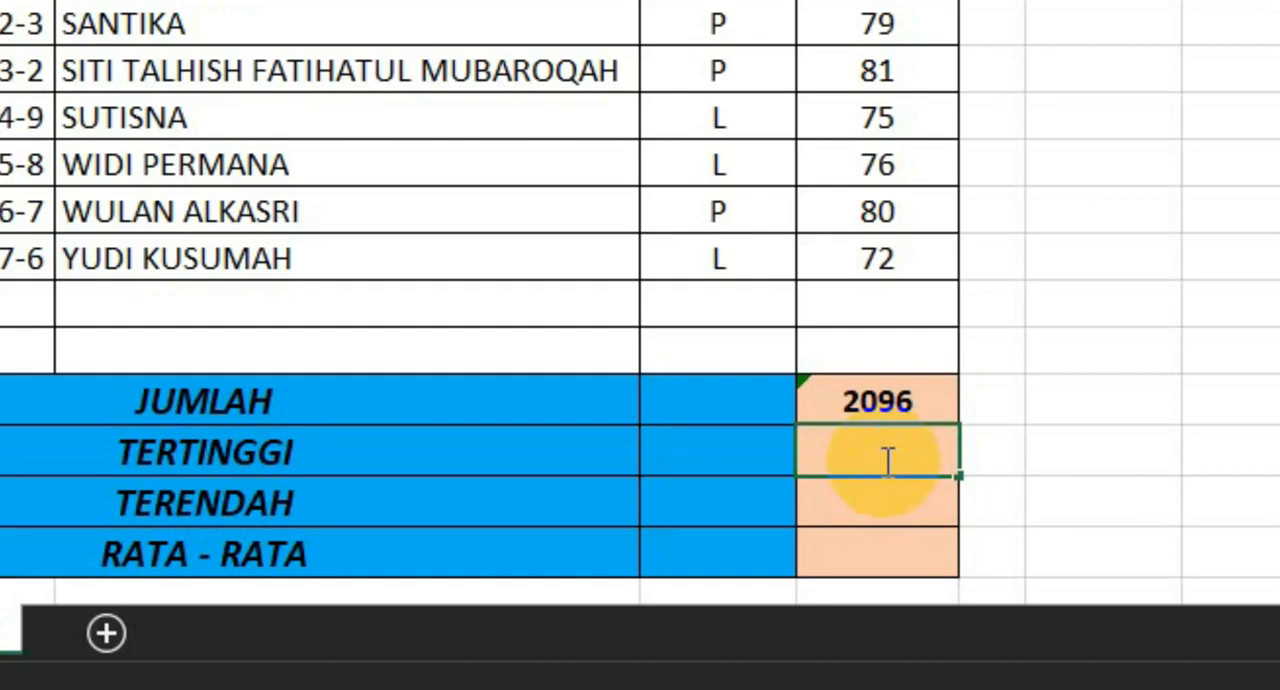
type("=MA")
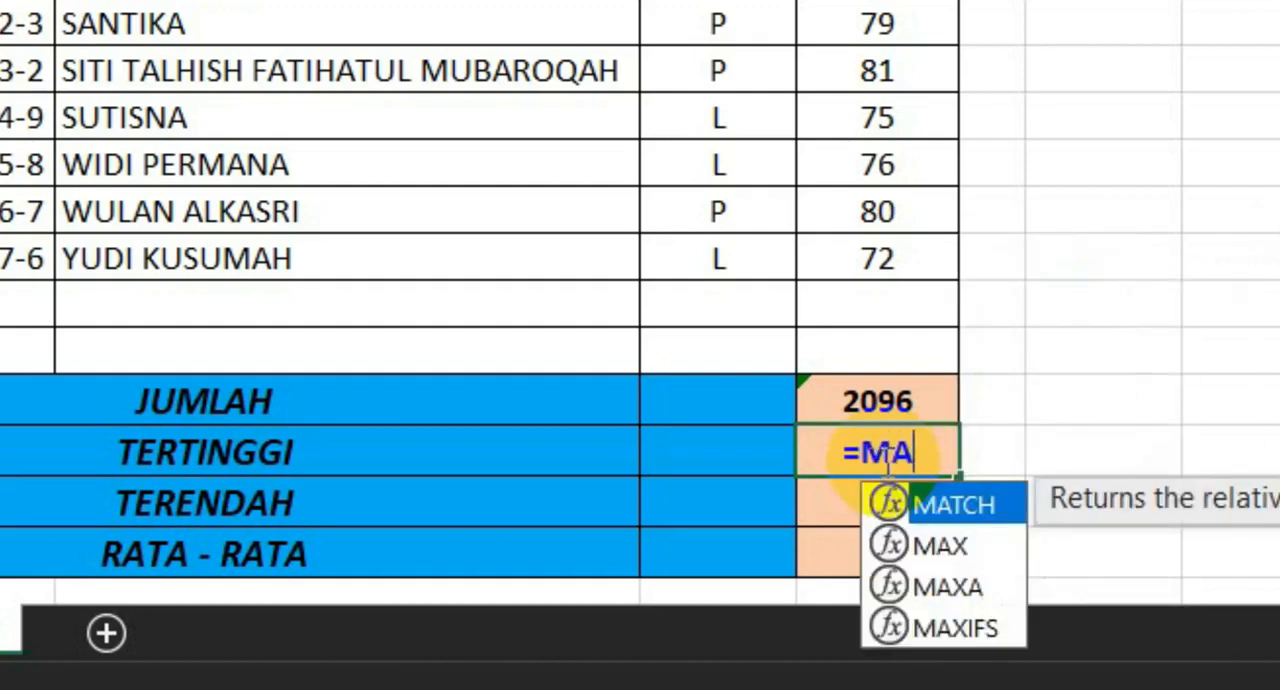
type("X")
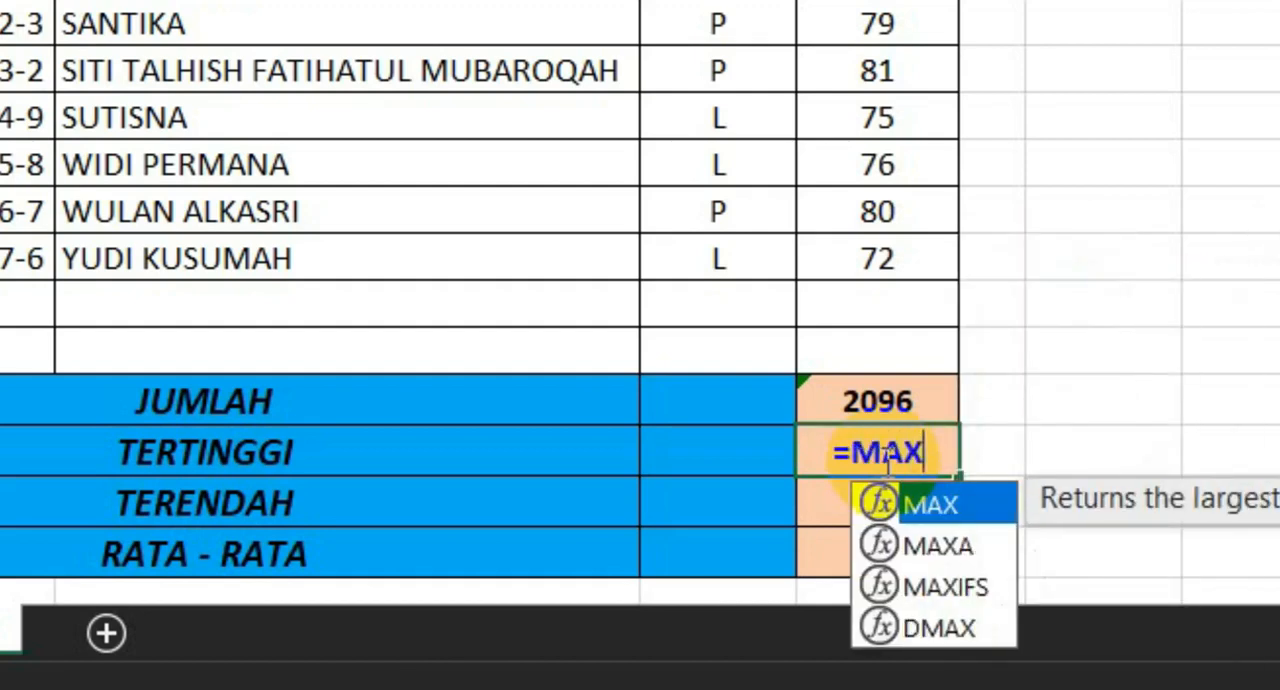
type("(")
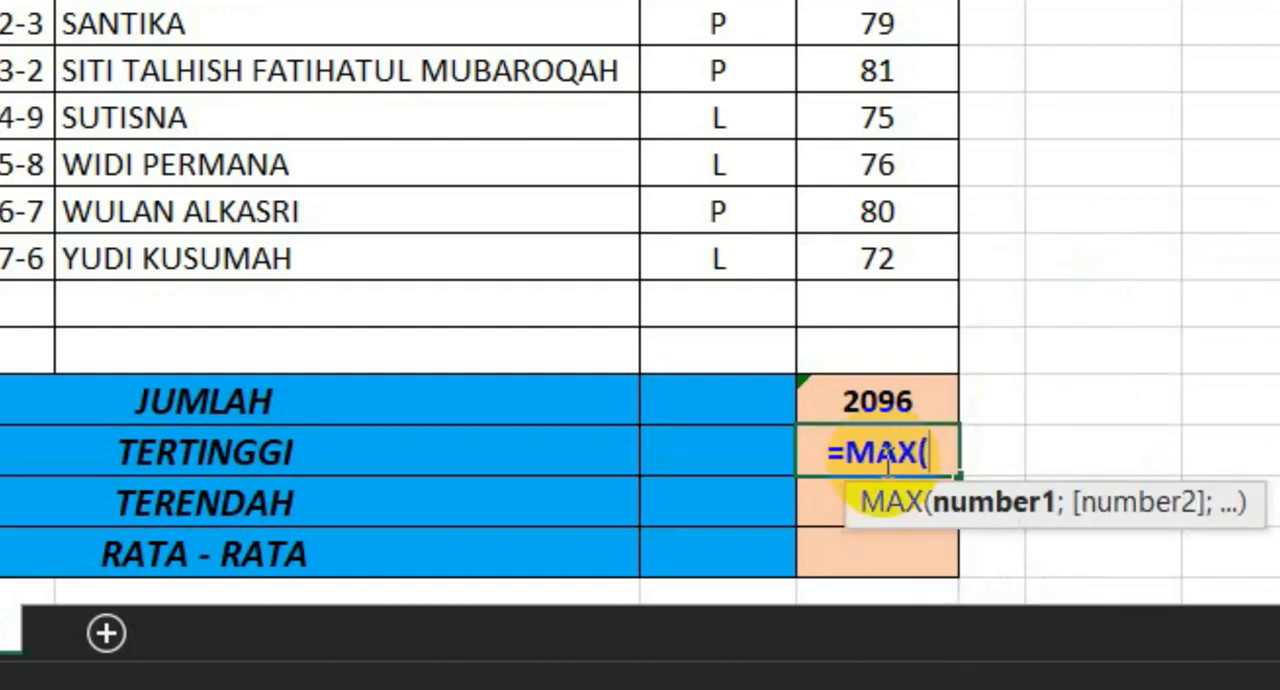
scroll(886, 462, "up", 6)
mouse_move(877, 27)
left_mouse_down()
mouse_move(885, 640)
mouse_move(886, 357)
left_mouse_up()
key("Return")
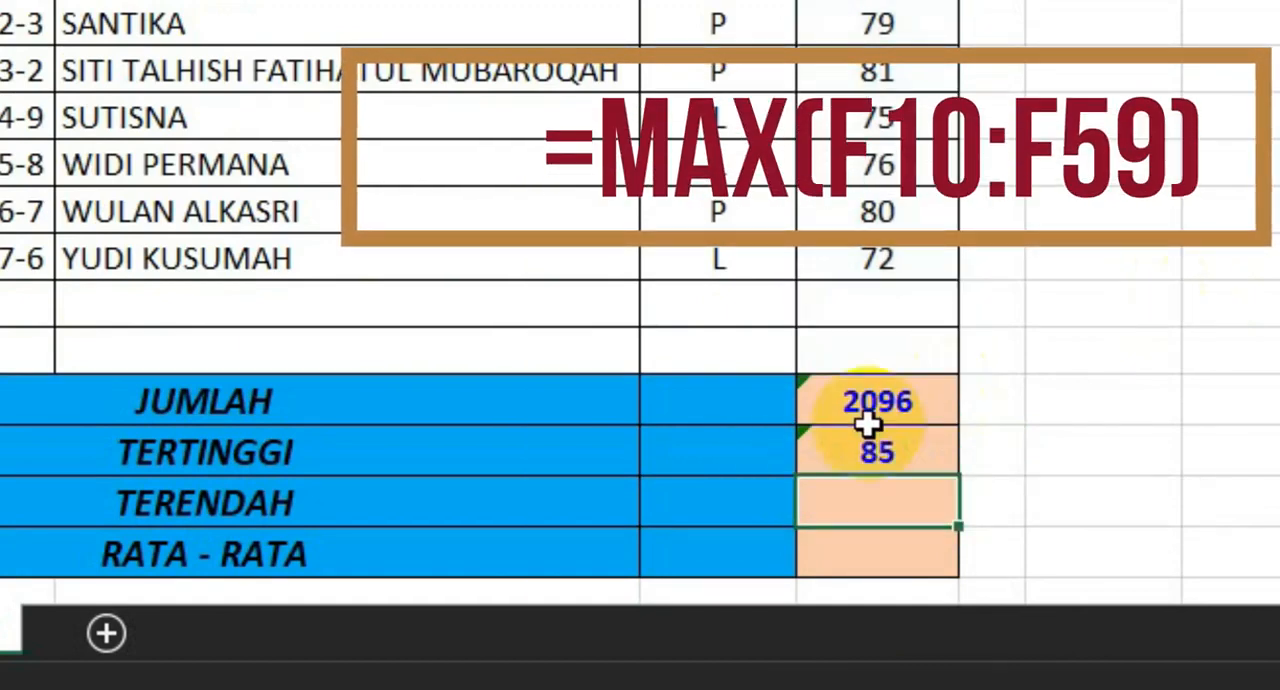
left_click(906, 447)
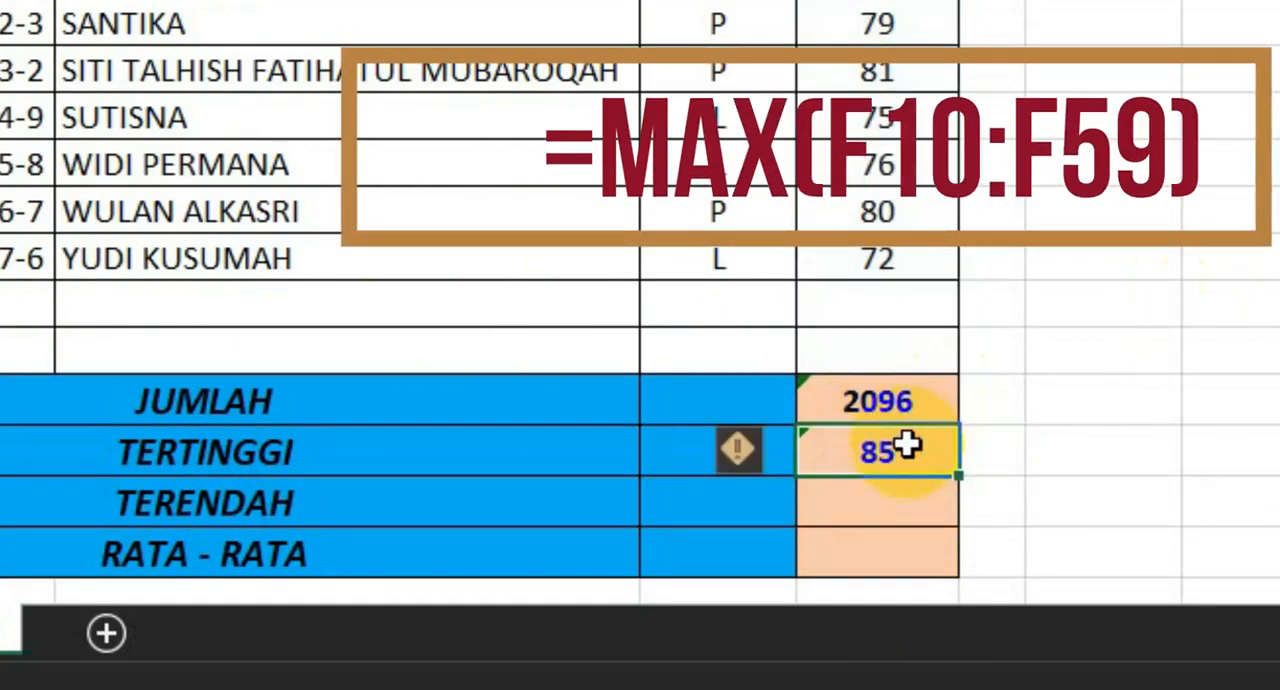
Enter a MIN formula over F10:F59 in the TERENDAH cell F62 to find the lowest score
double_click(890, 505)
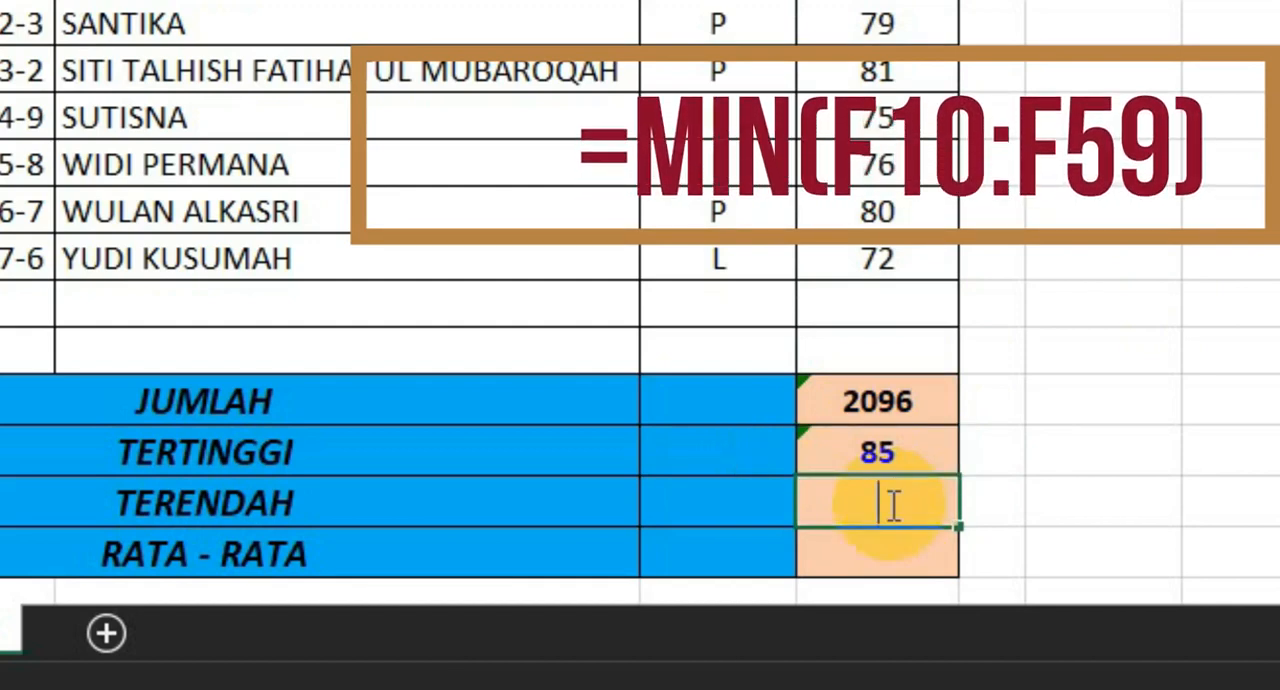
type("=MIN(")
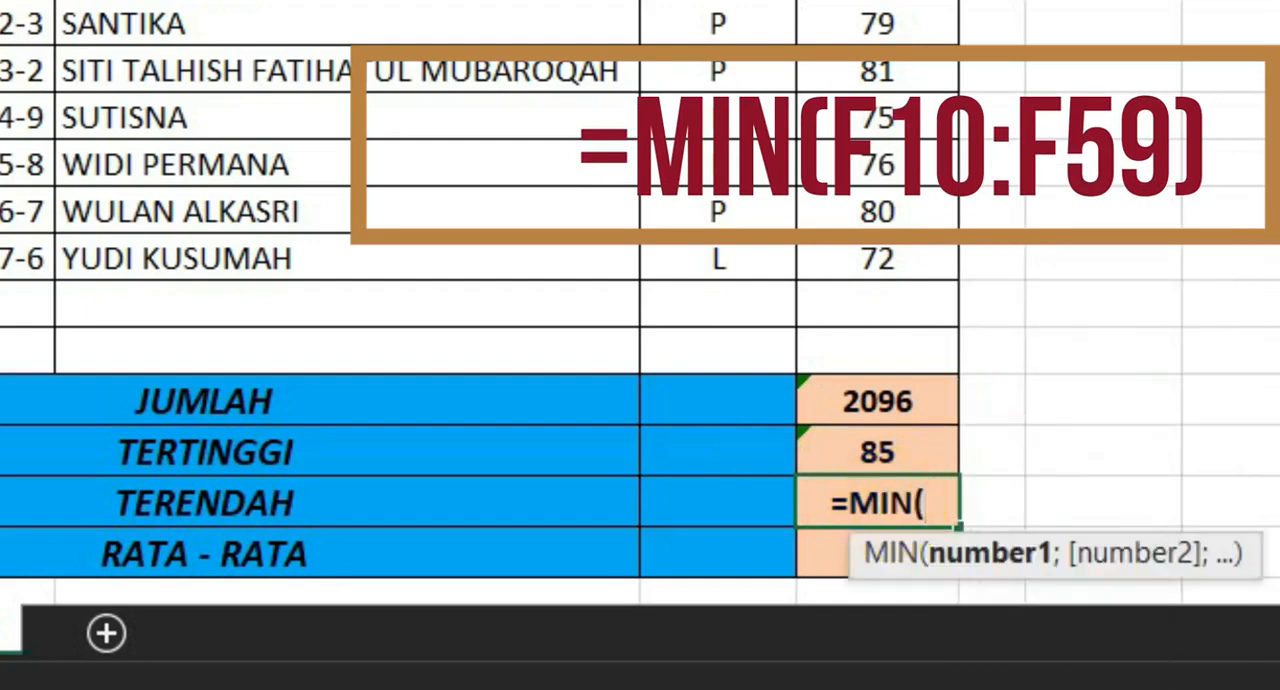
scroll(866, 450, "up", 8)
left_click_drag(866, 118, 866, 484)
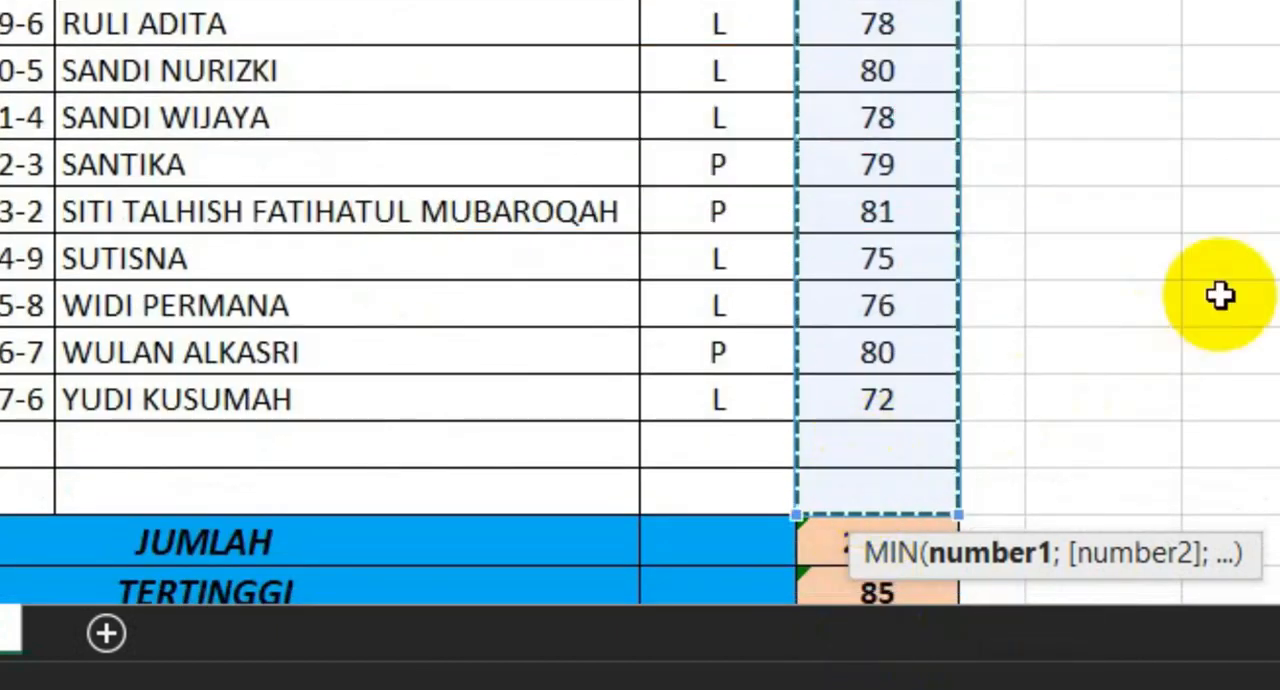
key("Return")
left_click(906, 480)
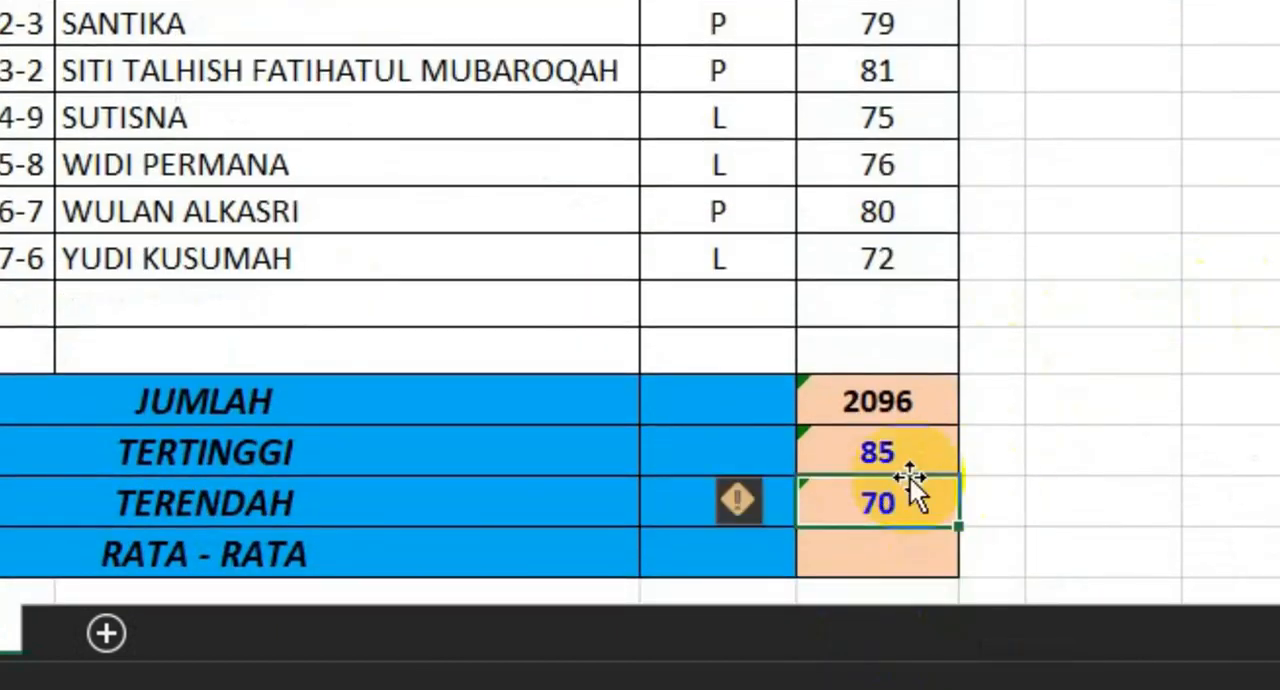
Enter an AVERAGE formula over F10:F59 in the RATA - RATA cell F63 to calculate the average score
left_click(905, 545)
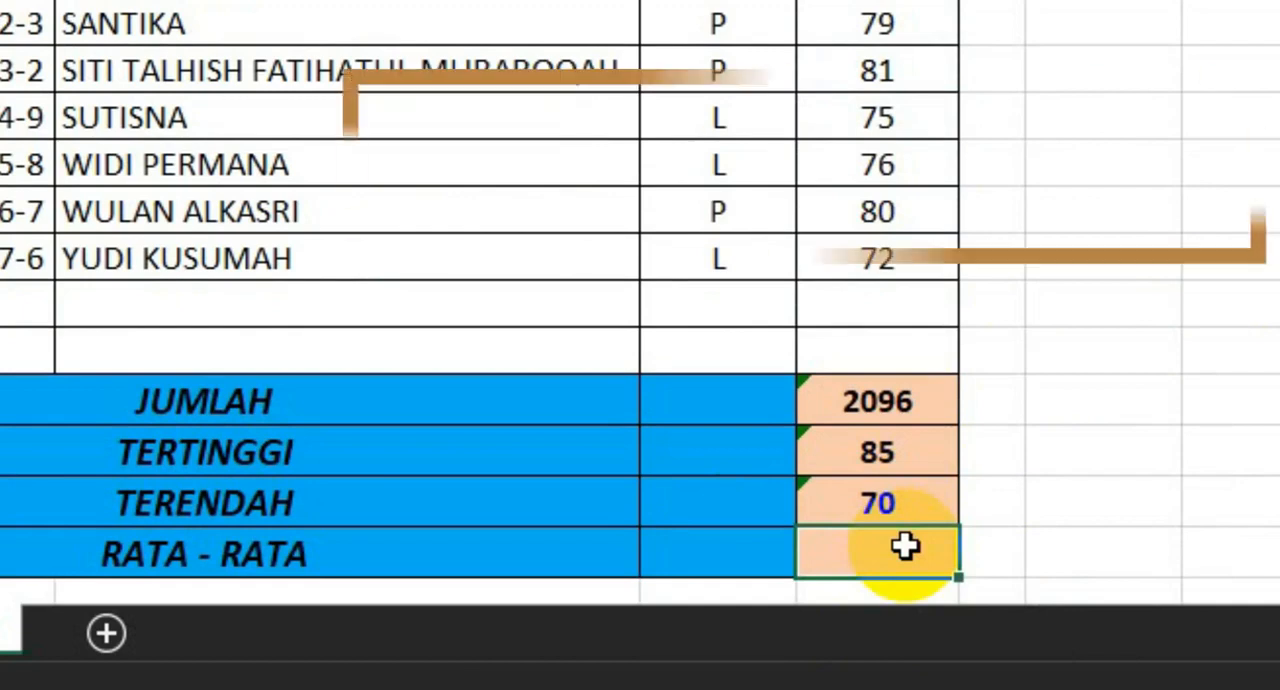
double_click(905, 545)
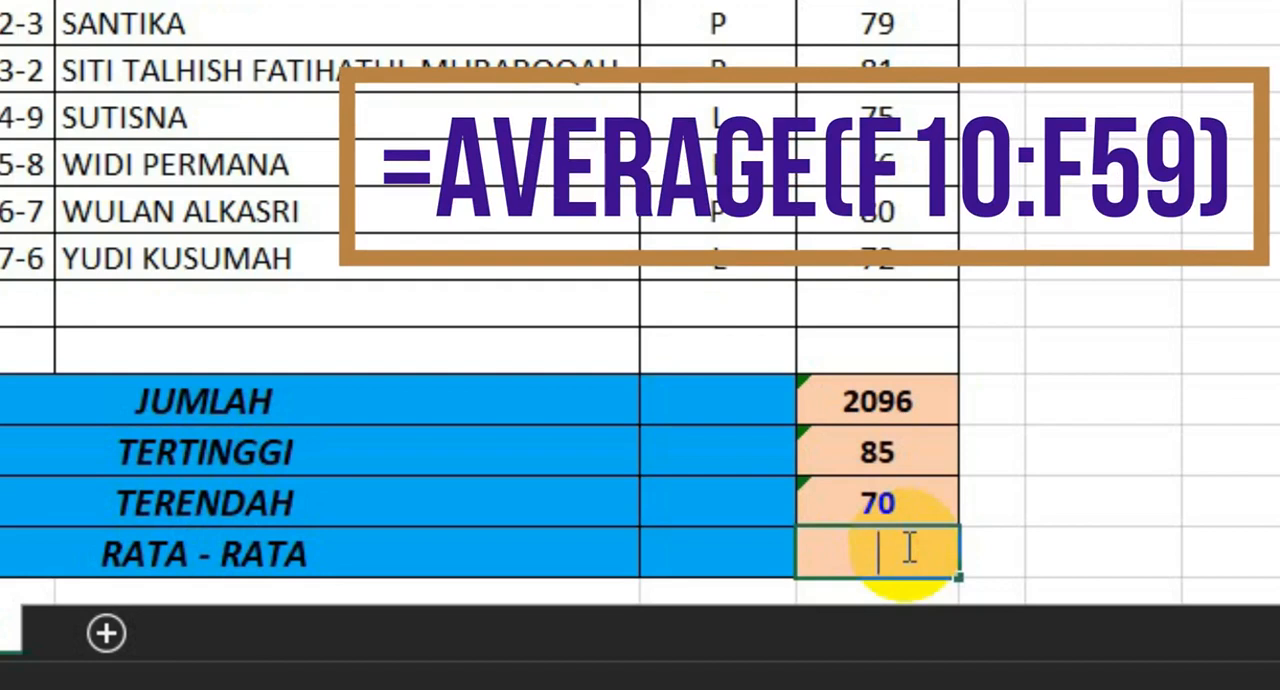
type("=AVERAGE(")
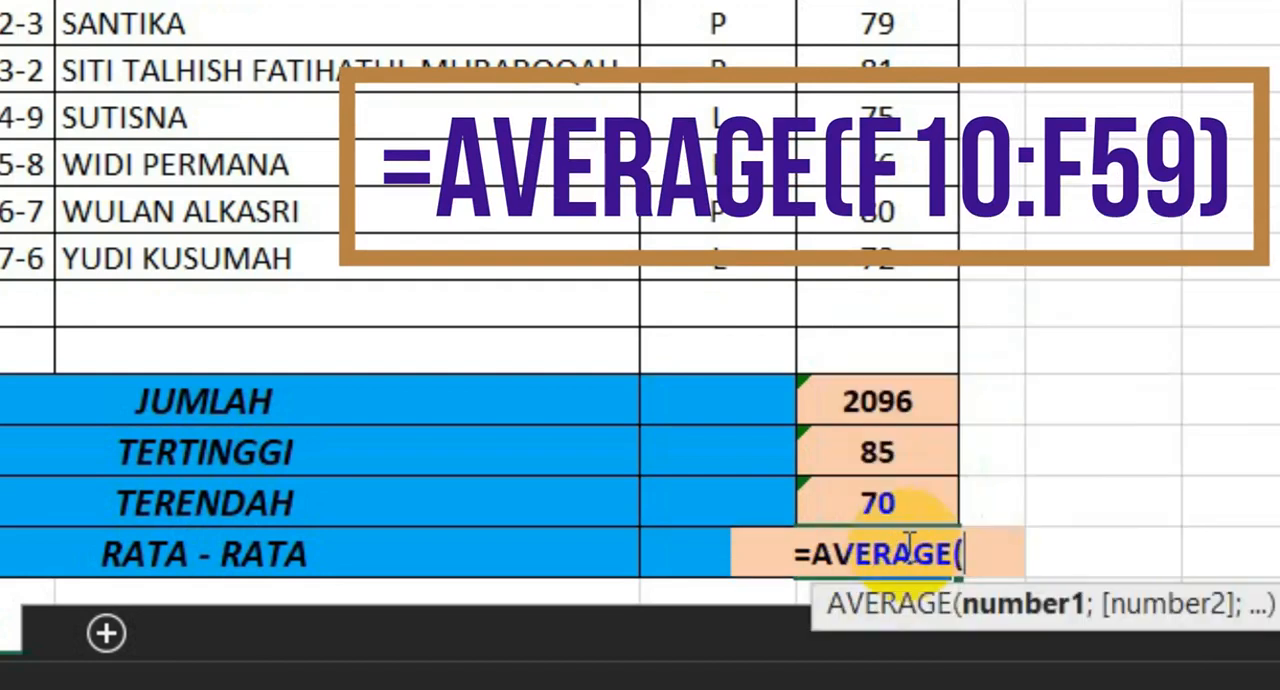
left_click_drag(900, 342, 903, 0)
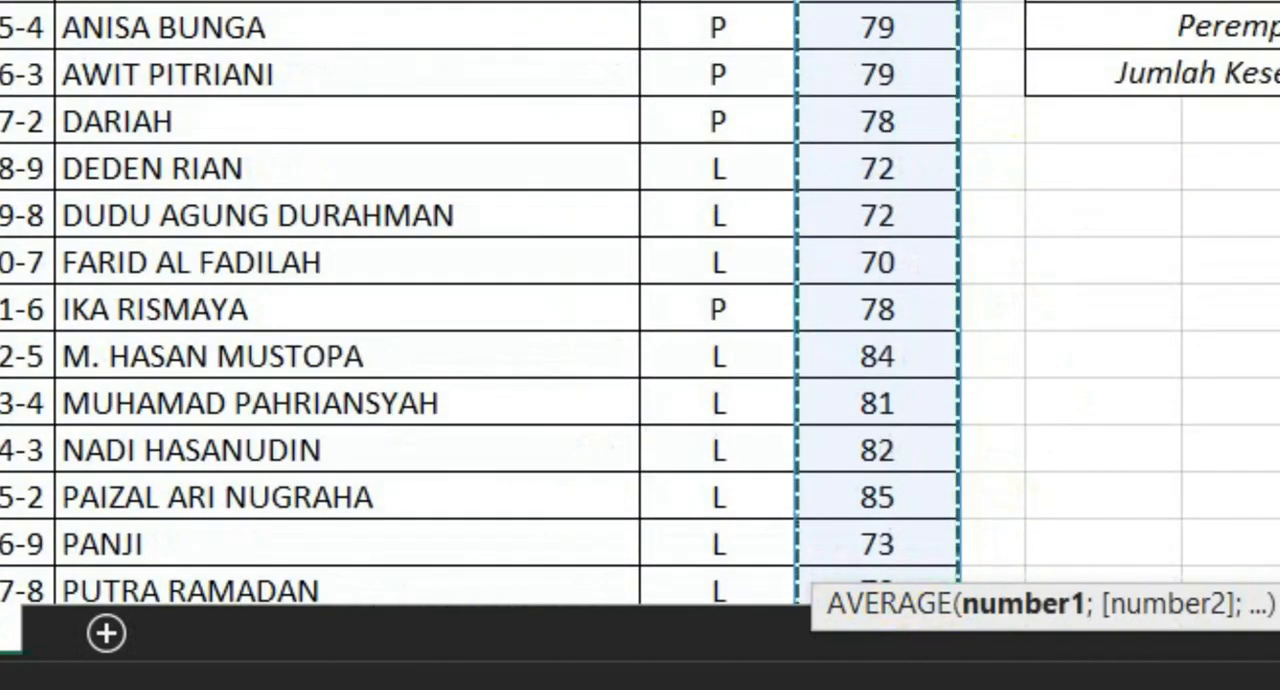
left_click_drag(903, 0, 903, 0)
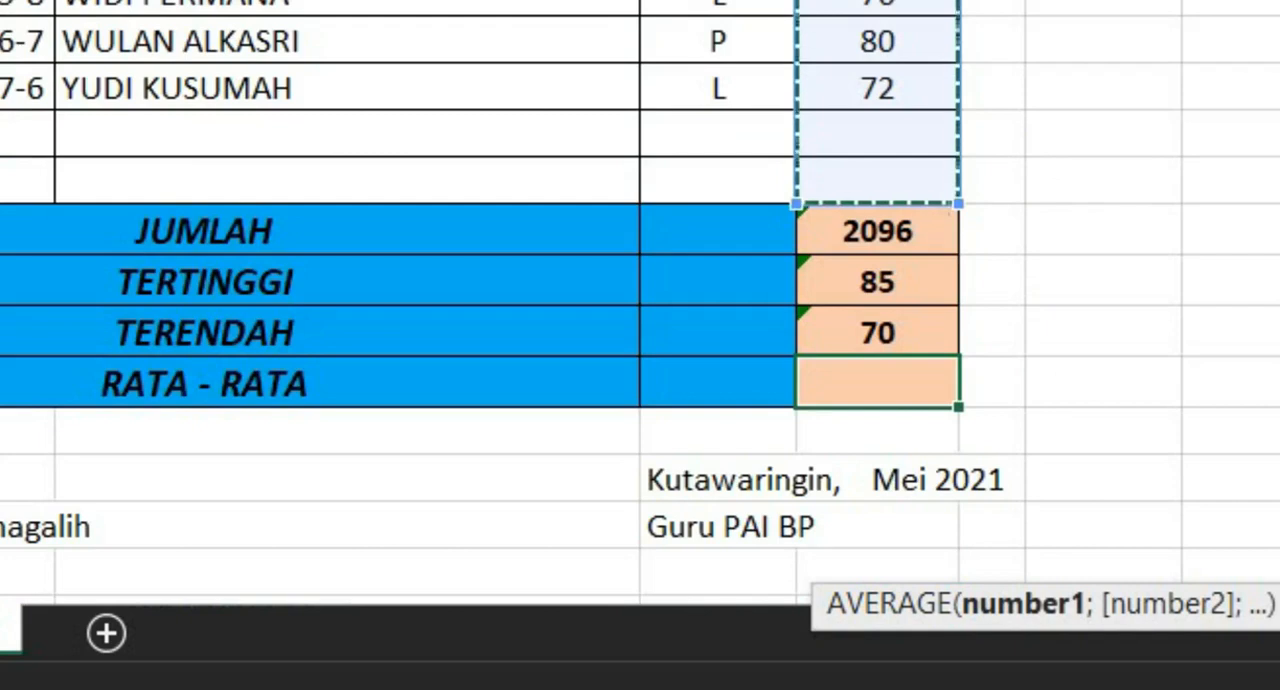
scroll(1278, 74, "down", 1)
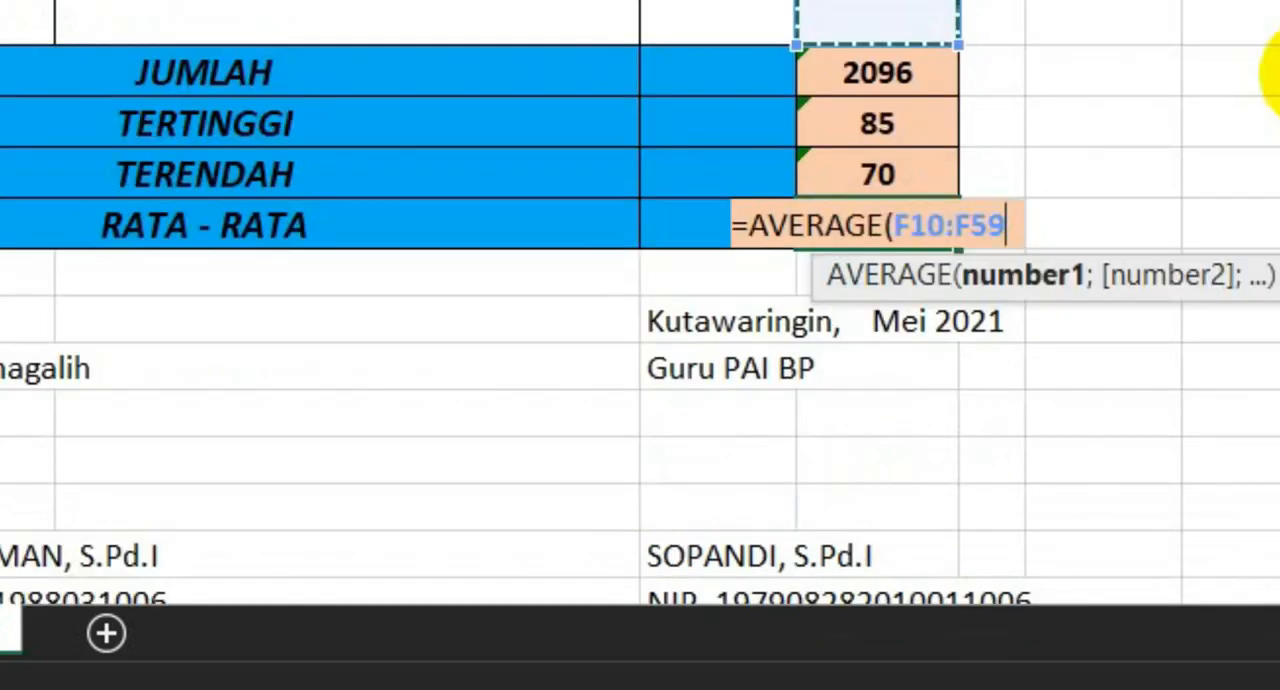
left_click(955, 226)
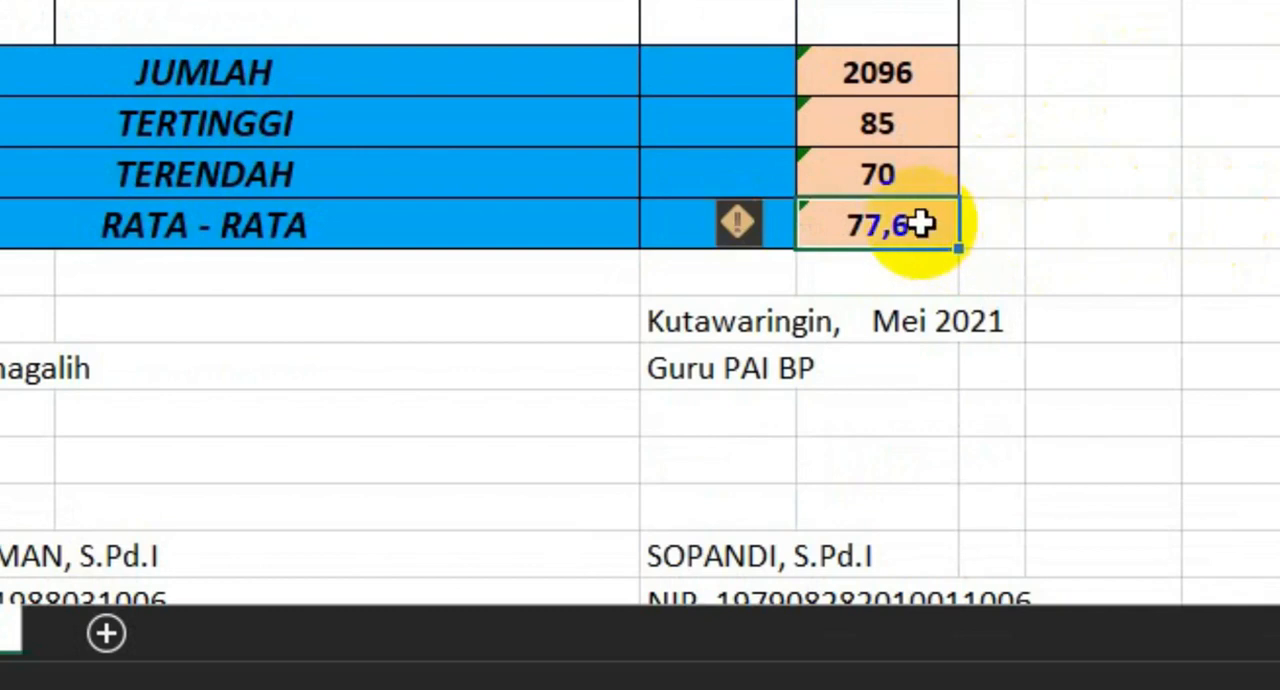
scroll(823, 266, "down", 1)
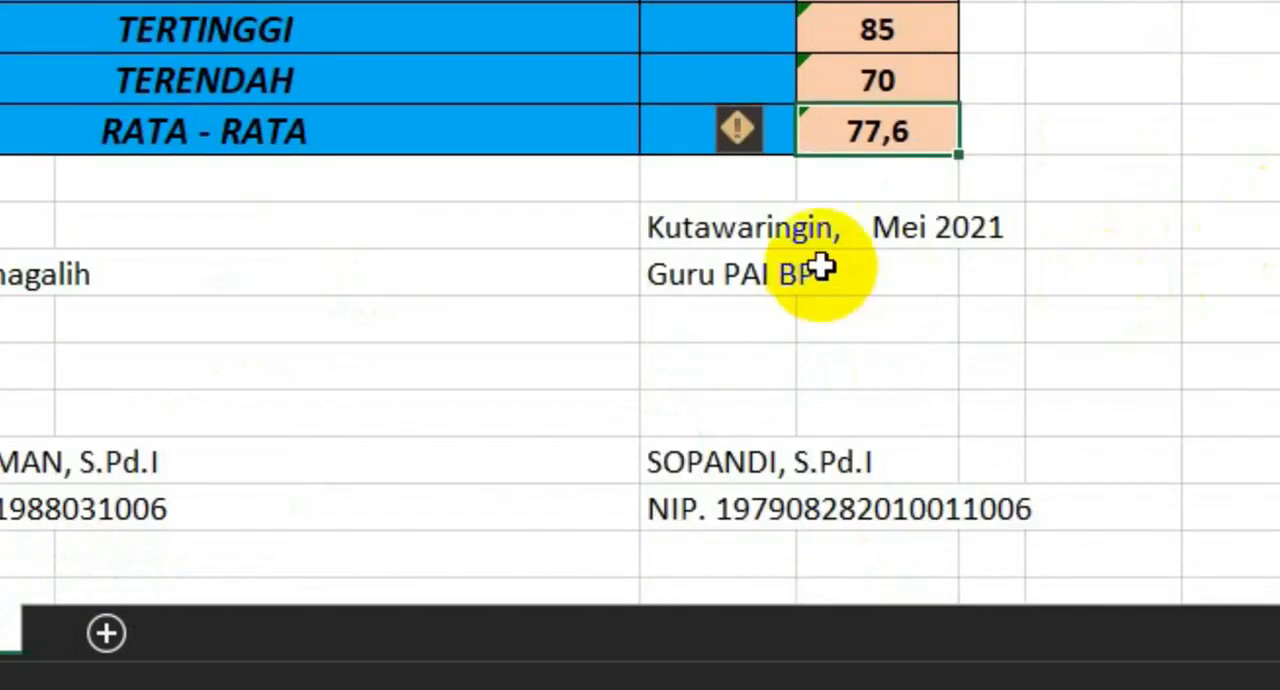